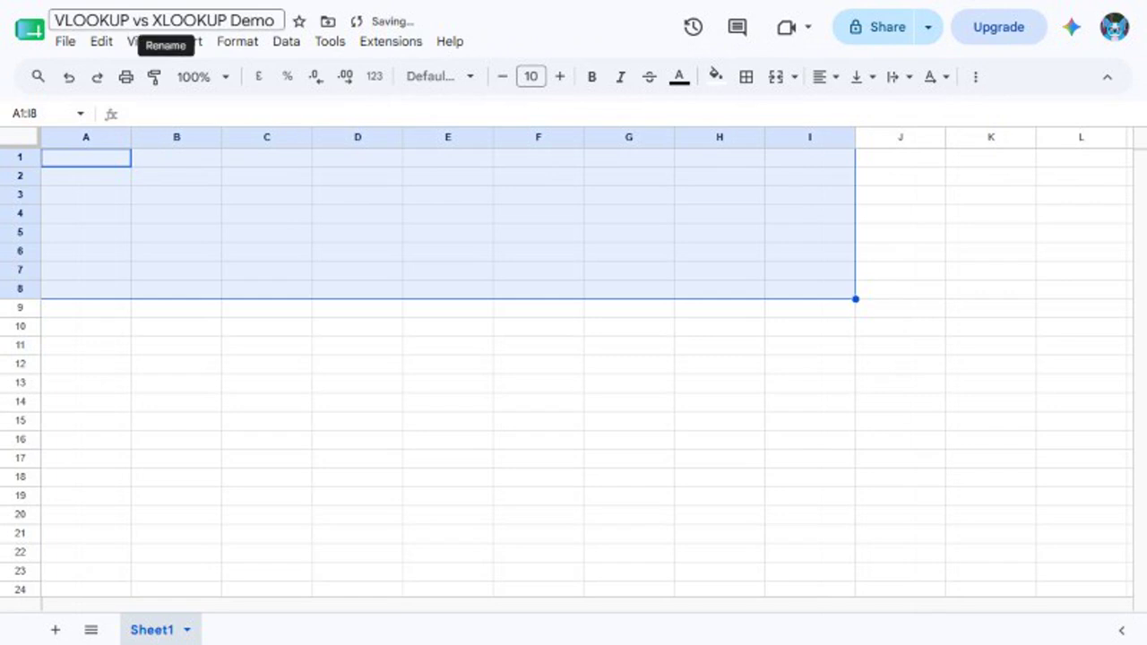
pyautogui.click(168, 19)
pyautogui.hotkey('ctrl', 'a')
pyautogui.press('End')
pyautogui.press('Return')
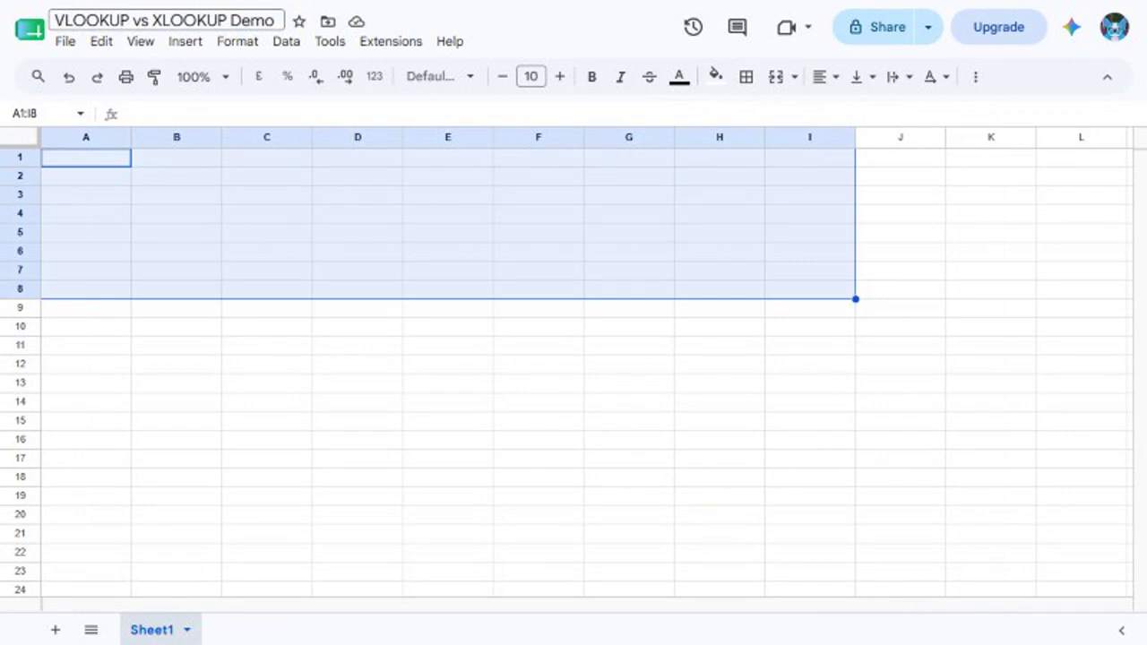
# Enter the headings Product ID, Product Name, Price and Stock in cells A1 to D1
pyautogui.click(42, 113)
pyautogui.write('A1')
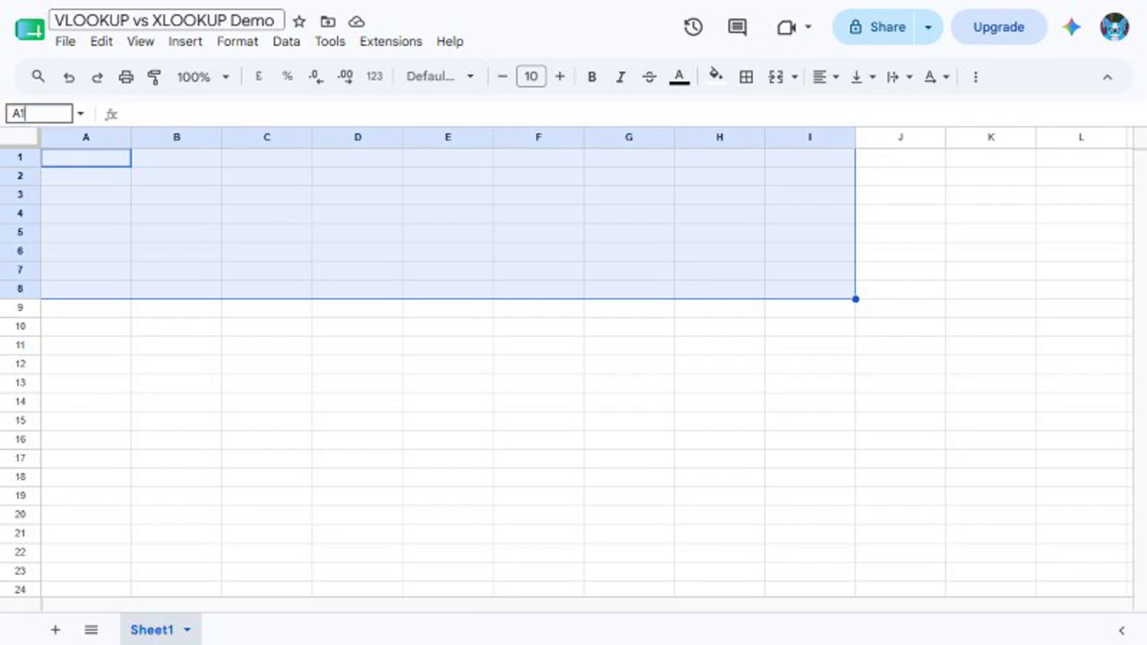
pyautogui.press('Return')
pyautogui.write('Product ID')
pyautogui.press('Tab')
pyautogui.write('Product Name')
pyautogui.press('Tab')
pyautogui.write('Price')
pyautogui.press('Tab')
pyautogui.write('Stock')
pyautogui.press('Return')
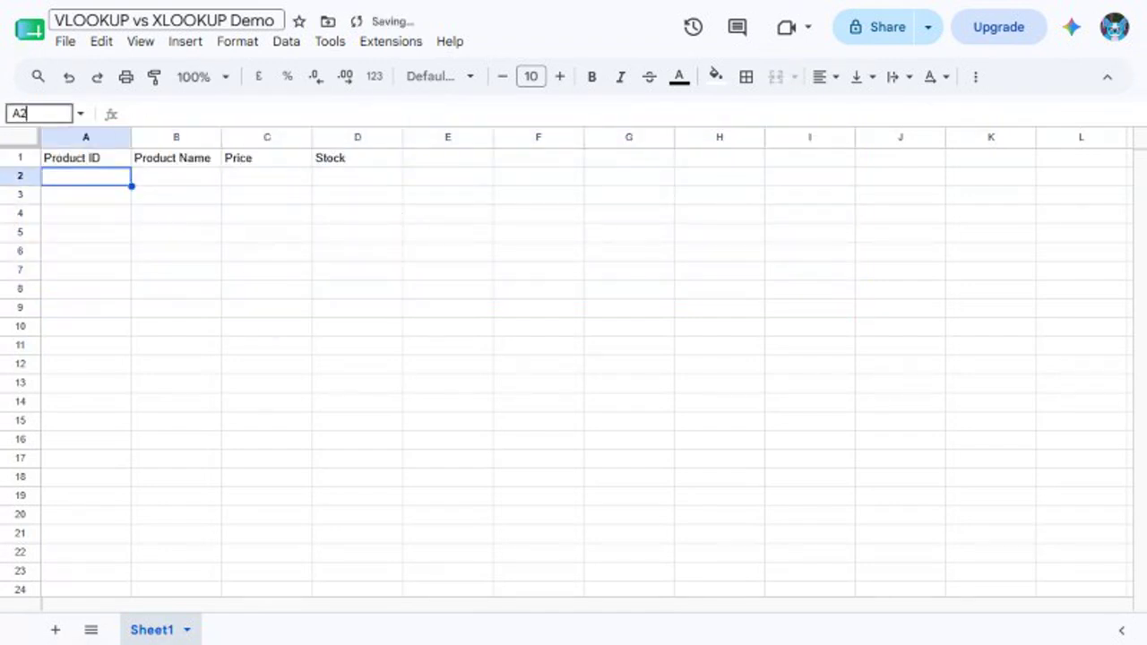
# Fill row 2 with product P-101, Wireless Mouse, price 24.99 and stock 120
pyautogui.write('P-101')
pyautogui.press('Tab')
pyautogui.write('Wireless Mou')
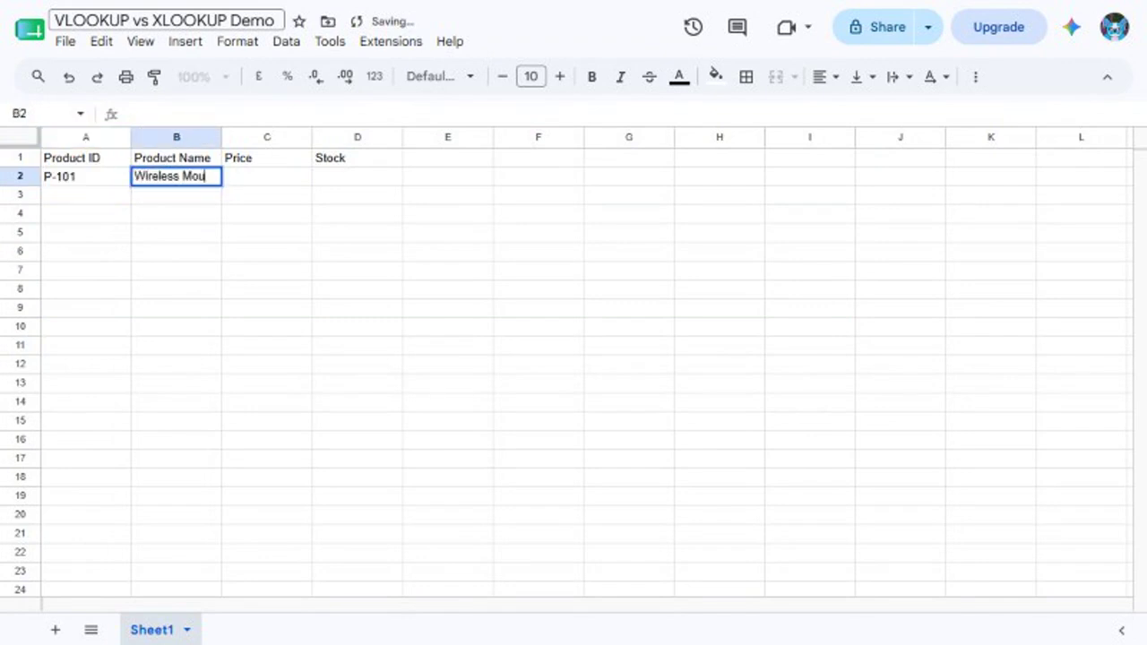
pyautogui.write('se')
pyautogui.press('Tab')
pyautogui.write('24.99')
pyautogui.press('Tab')
pyautogui.write('120')
pyautogui.press('Return')
# Fill row 3 with product P-102, Mechanical Keyboard, price 89.99 and stock 45
pyautogui.write('P-102')
pyautogui.press('Tab')
pyautogui.write('Mechanical Keyboard')
pyautogui.press('Tab')
pyautogui.write('89.99')
pyautogui.press('Tab')
pyautogui.write('45')
pyautogui.press('Return')
# Fill row 4 with product P-103, USB-C Hub, price 34.5 and stock 78
pyautogui.write('P-103')
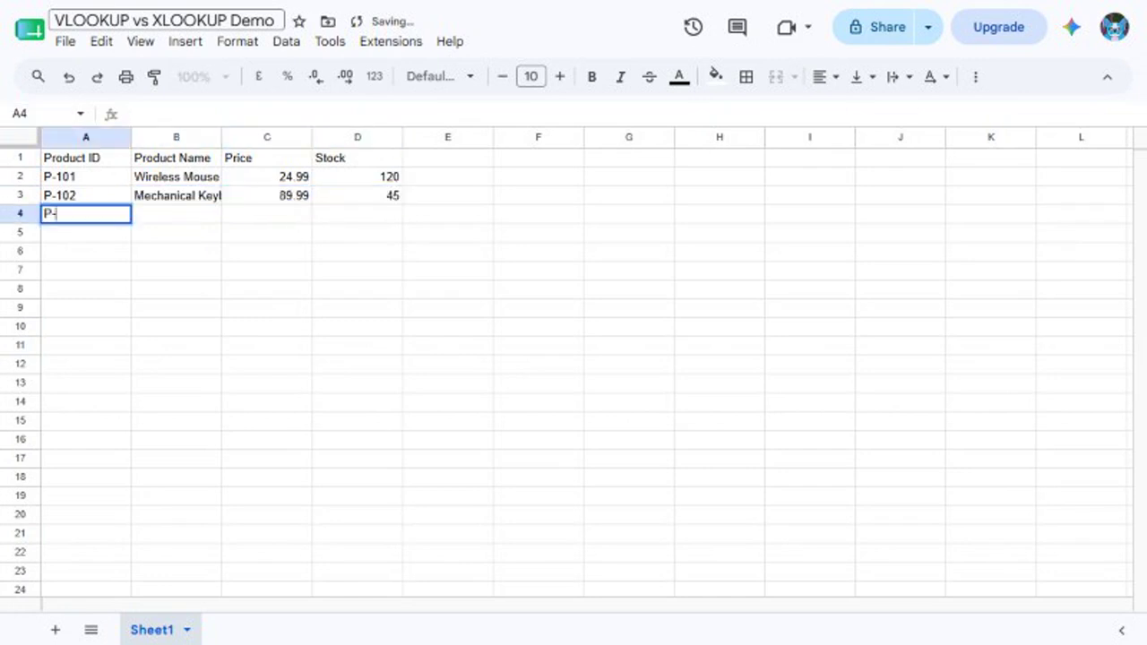
pyautogui.press('Tab')
pyautogui.write('USB-C Hub')
pyautogui.press('Tab')
pyautogui.write('34.5')
pyautogui.press('Tab')
pyautogui.write('78')
pyautogui.press('Return')
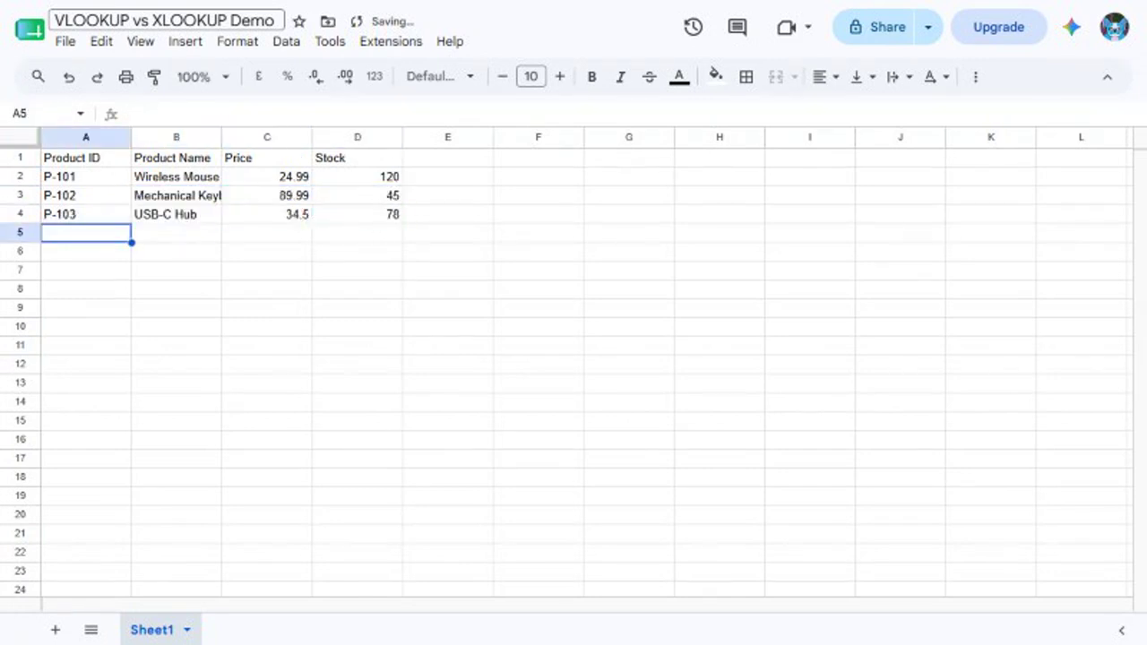
# Fill row 5 with product P-104, Webcam HD, price 59.99 and stock 30
pyautogui.write('P-104')
pyautogui.press('Tab')
pyautogui.write('Webcam HD')
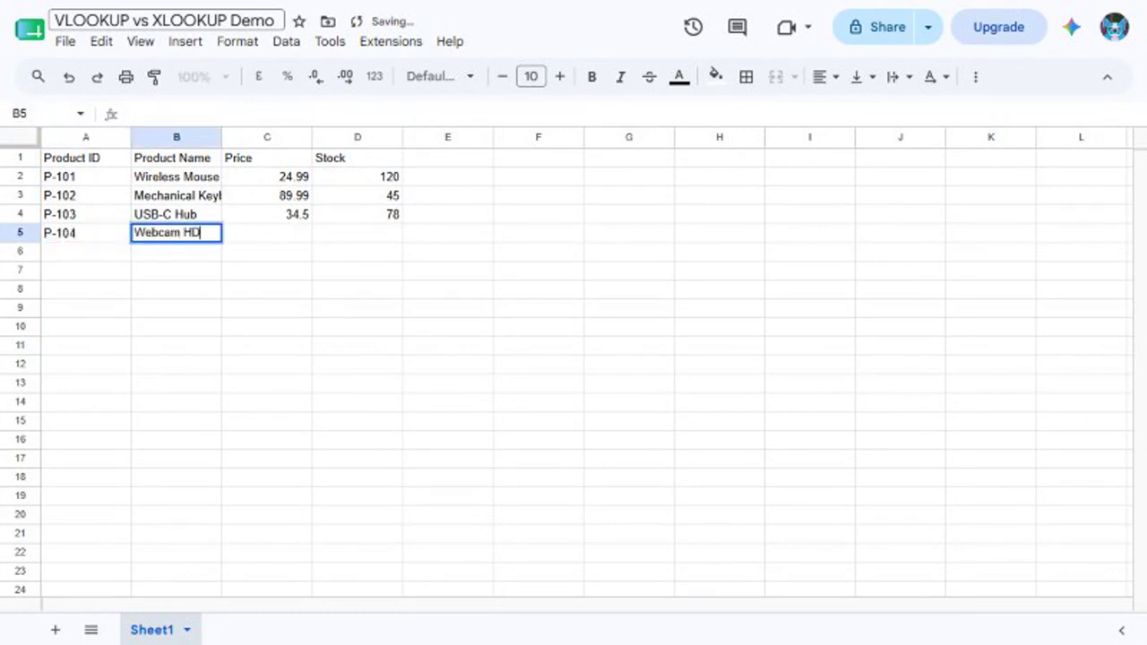
pyautogui.press('Tab')
pyautogui.write('59.99')
pyautogui.press('Tab')
pyautogui.write('30')
pyautogui.press('Return')
# Fill row 6 with product P-105, Laptop Stand, price 19.99 and stock 200, and select the whole product table
pyautogui.write('P-105')
pyautogui.press('Tab')
pyautogui.write('Laptop Stand')
pyautogui.press('Tab')
pyautogui.write('19.99')
pyautogui.press('Tab')
pyautogui.write('200')
pyautogui.press('Return')
pyautogui.hotkey('ctrl', 'a')
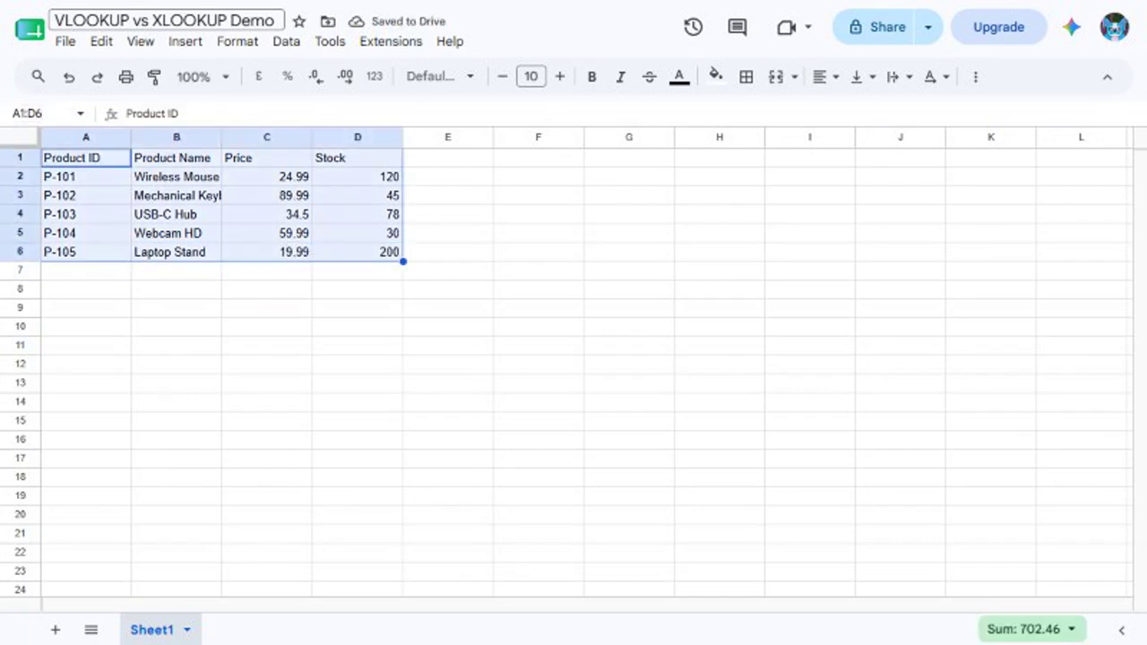
# Enter the heading Search ID in F1 and the lookup value P-103 in F2
pyautogui.hotkey('ctrl', 'j')
pyautogui.write('F1')
pyautogui.press('Return')
pyautogui.write('Search ID')
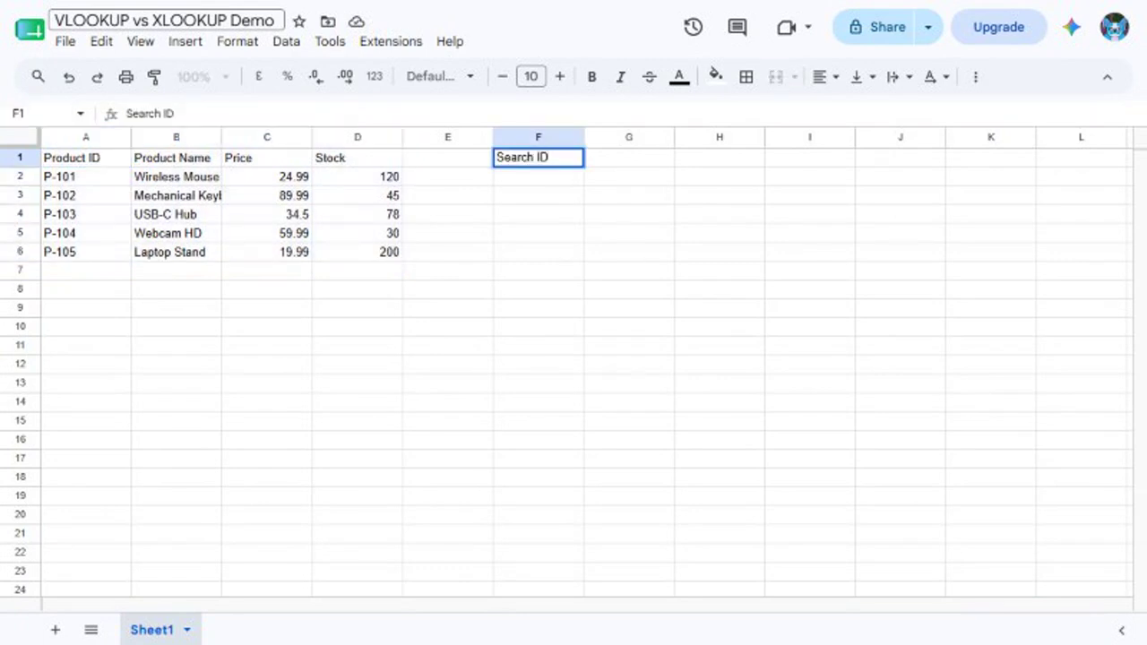
pyautogui.press('Return')
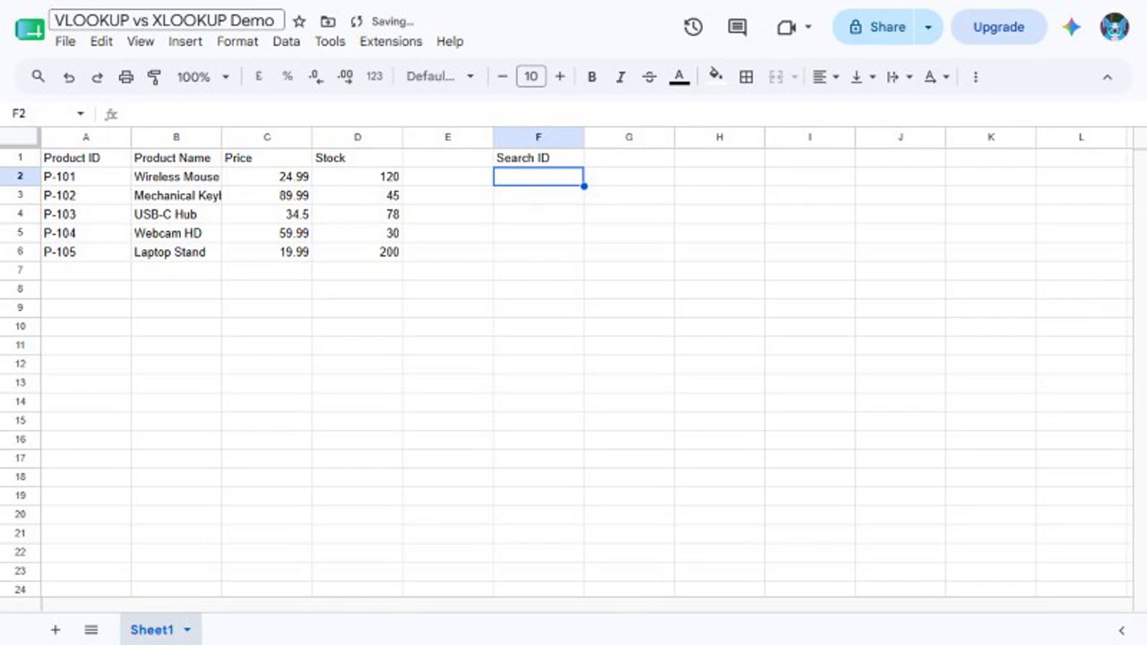
pyautogui.write('P-103')
pyautogui.press('Return')
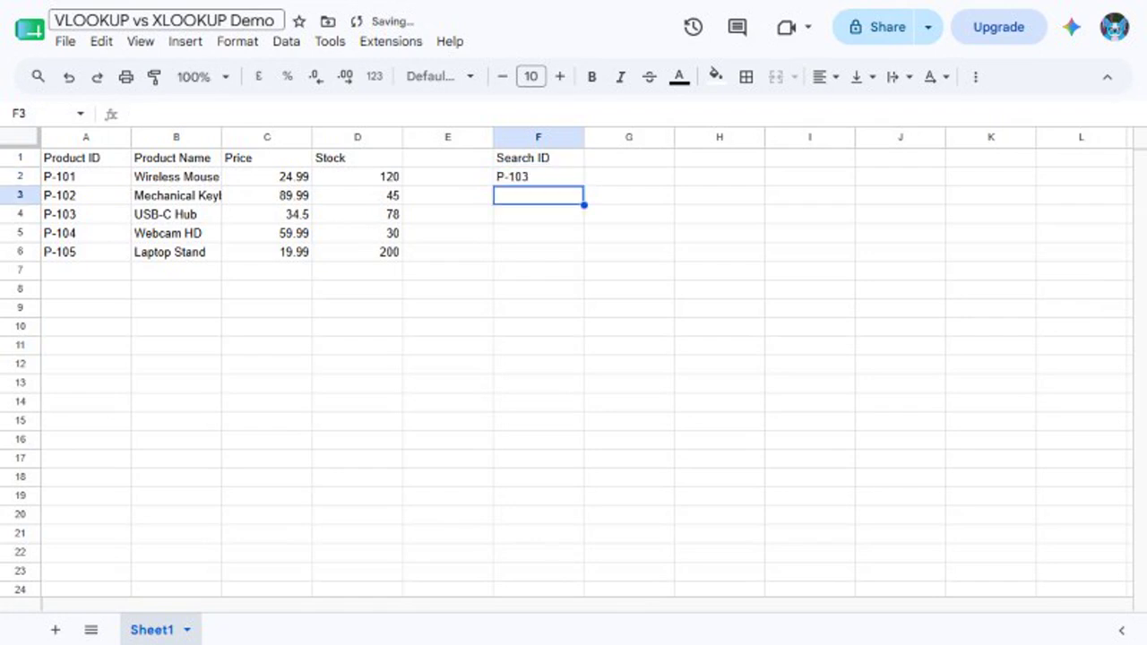
# Enter the headings VLOOKUP in G1 and XLOOKUP in H1
pyautogui.hotkey('ctrl', 'j')
pyautogui.write('G1')
pyautogui.press('Return')
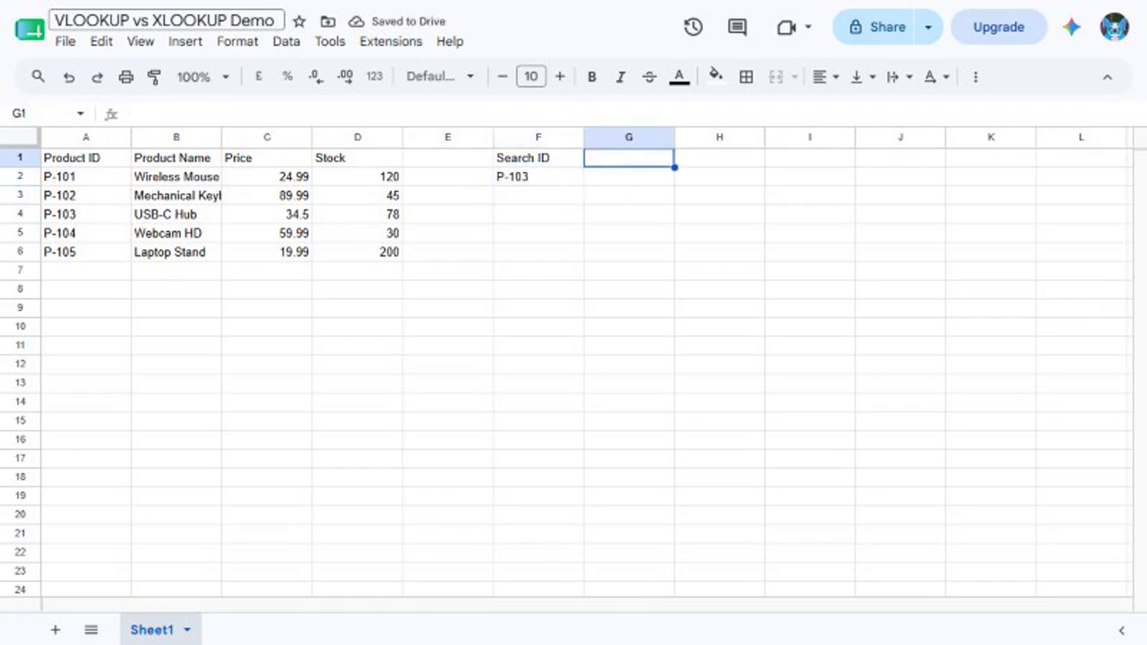
pyautogui.write('VLOOKUP')
pyautogui.press('Tab')
pyautogui.write('XLOOKUP')
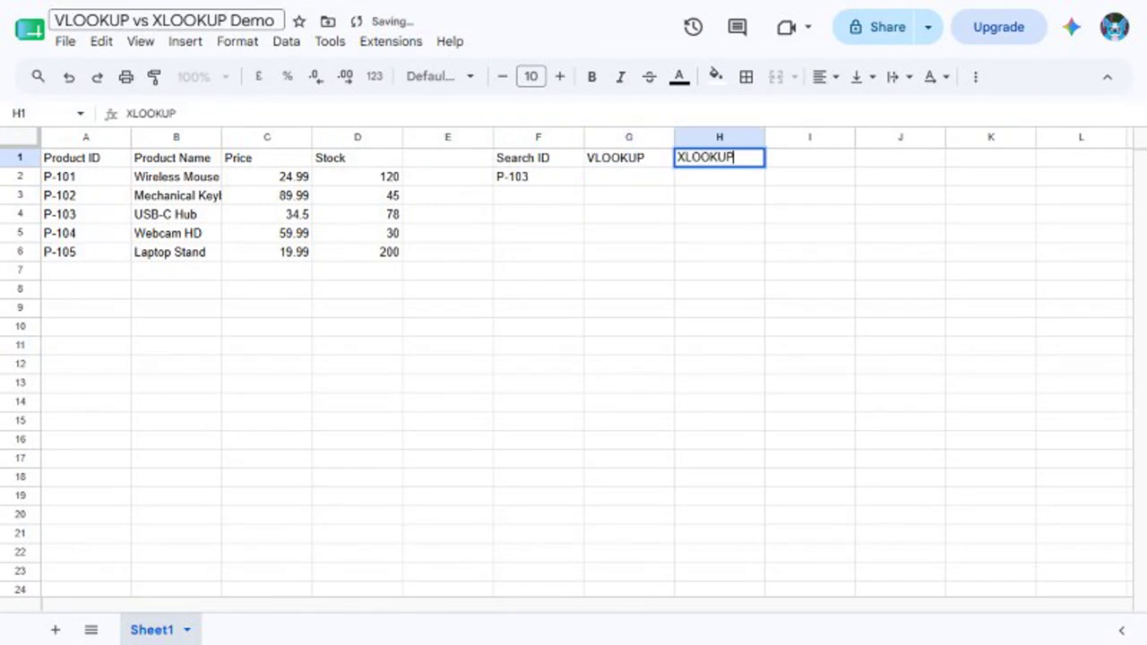
pyautogui.press('Return')
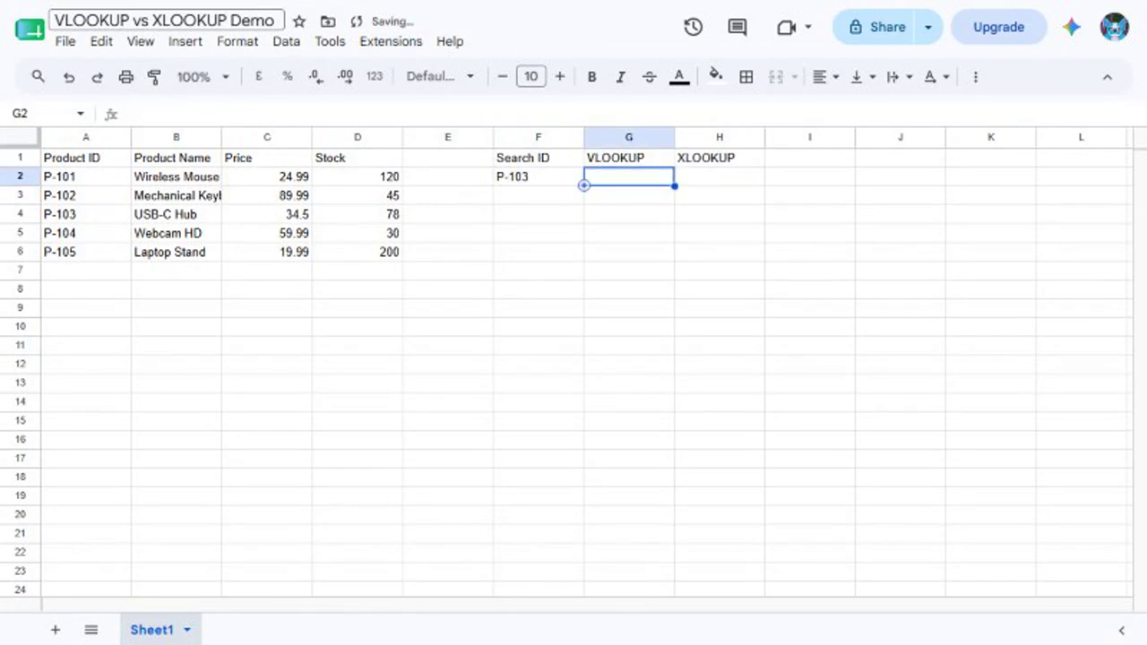
# Enter the price lookup formula =VLOOKUP(F2,A2:D6,3,FALSE) in cell G2
pyautogui.write('=V')
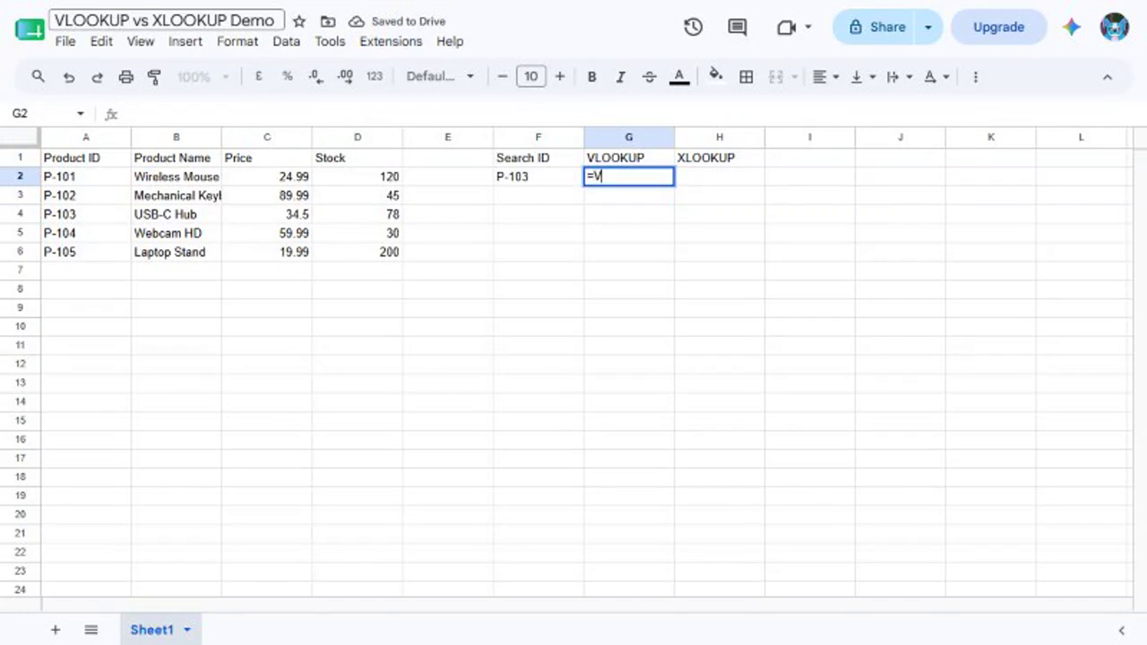
pyautogui.write('LOOKUP(F2,A2:D6,3,FALSE)')
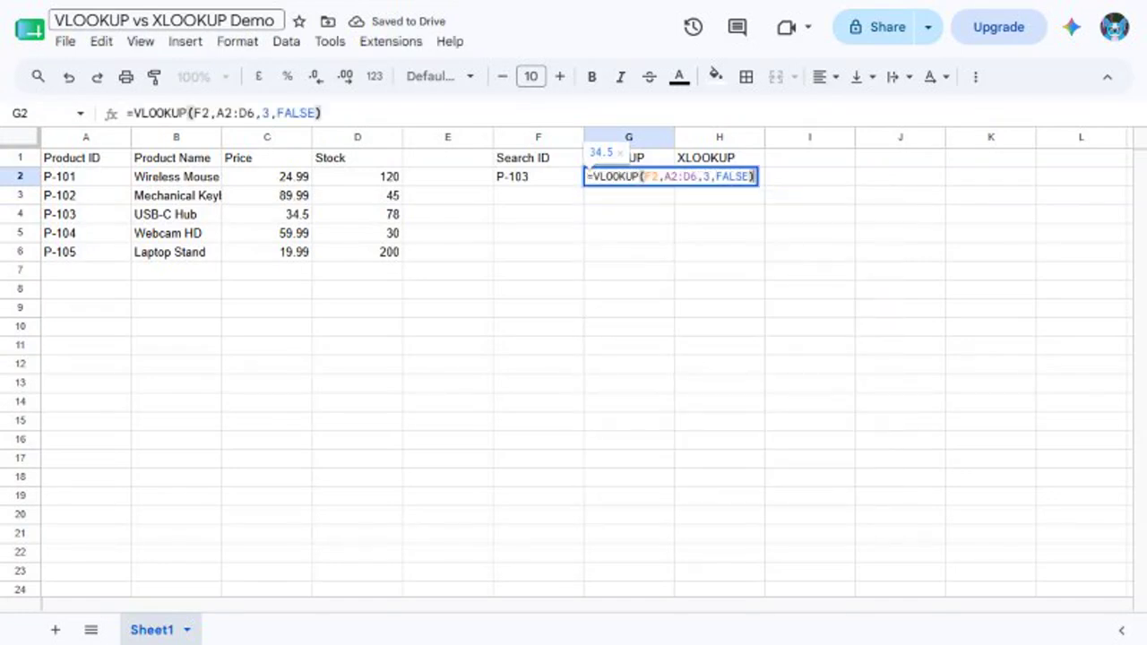
pyautogui.press('Return')
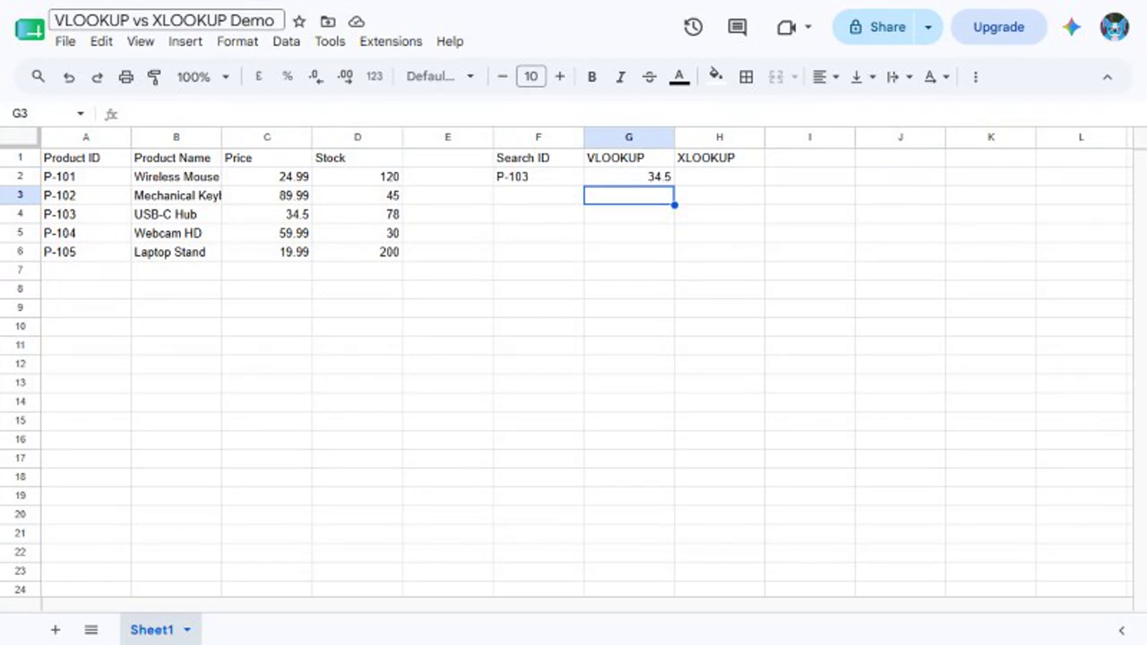
# Enter the price lookup formula =XLOOKUP(F2,A2:A6,C2:C6) in cell H2
pyautogui.click(676, 184)
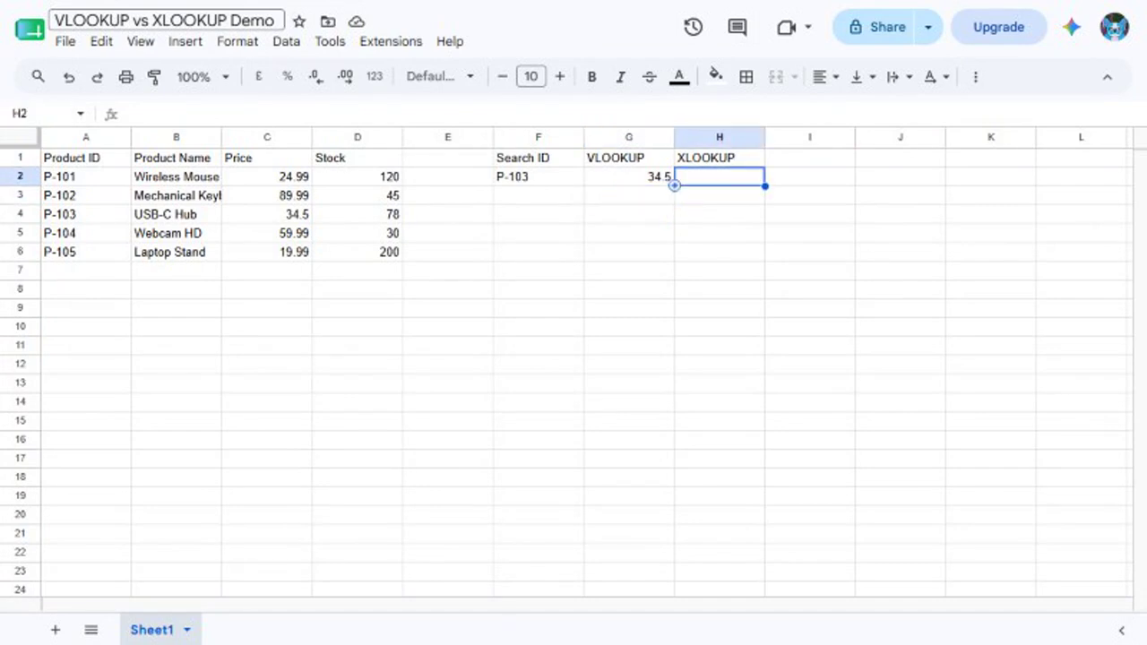
pyautogui.write('=XLOOKUP(F2,A2:A6,C2:C6)')
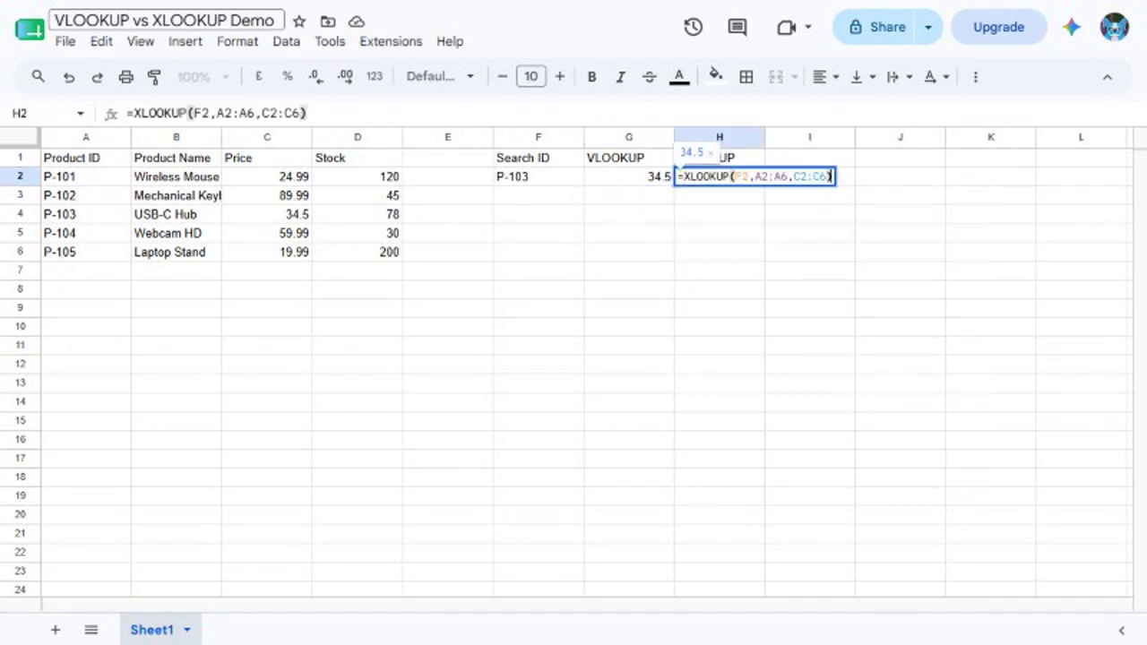
pyautogui.press('Return')
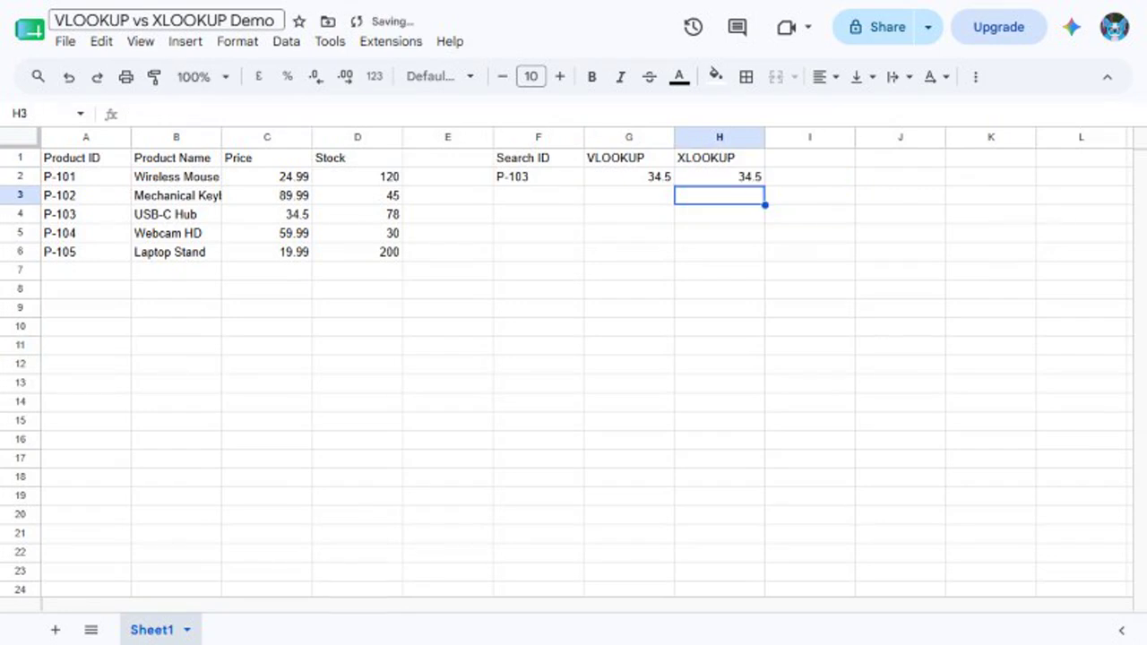
# Select the range G2:H2 to compare the VLOOKUP and XLOOKUP results
pyautogui.click(41, 114)
pyautogui.write('G2:H2')
pyautogui.press('Return')
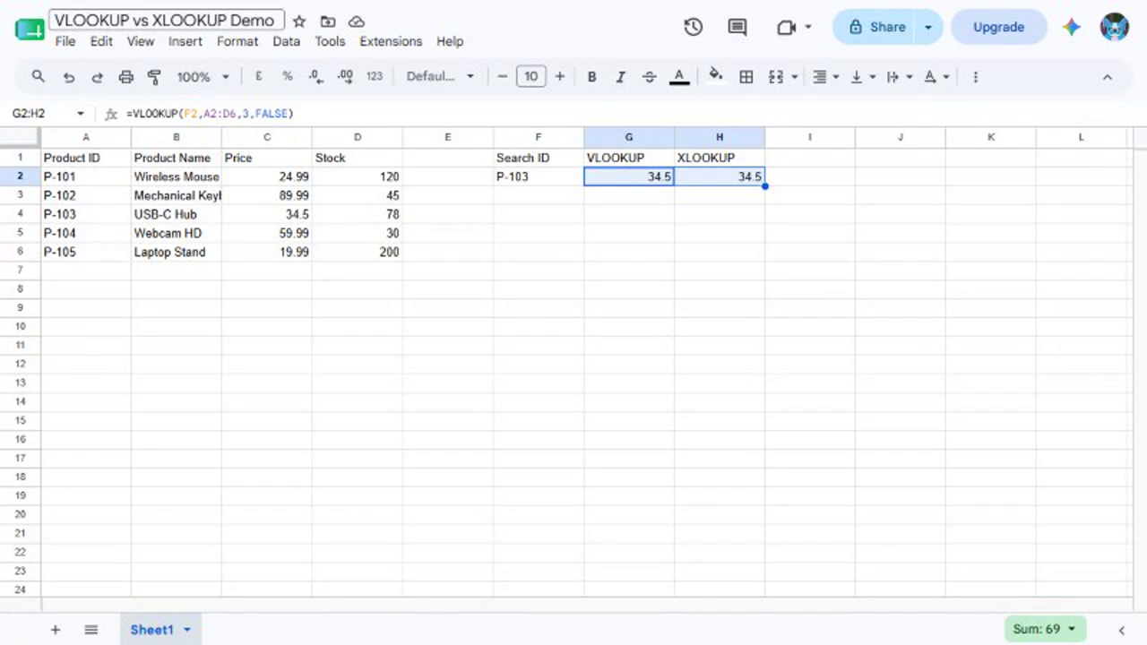
# Insert a new column before the Price column and give it the heading Category
pyautogui.click(40, 114)
pyautogui.write('C:C')
pyautogui.press('Return')
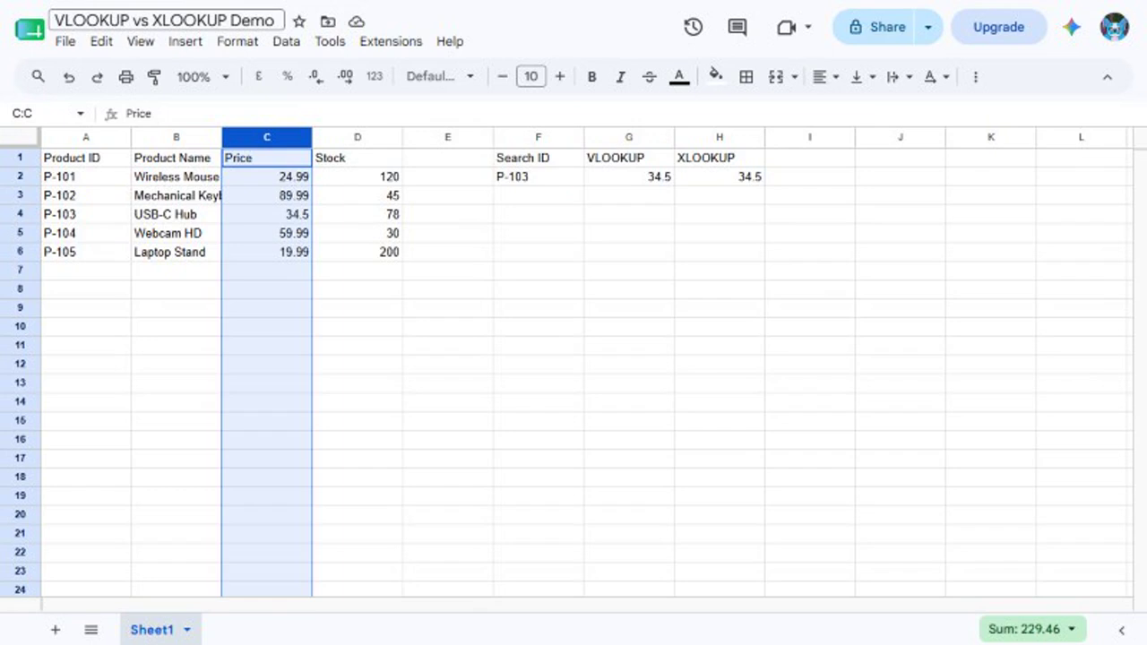
pyautogui.hotkey('ctrl', 'alt', '=')
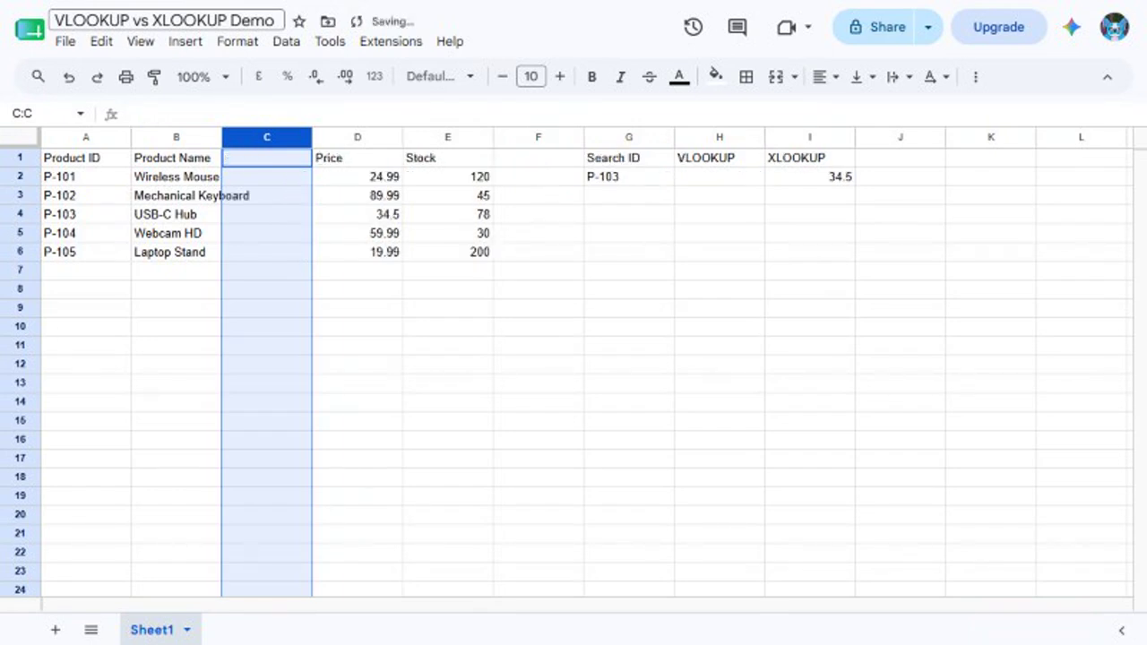
pyautogui.click(267, 158)
pyautogui.write('Category')
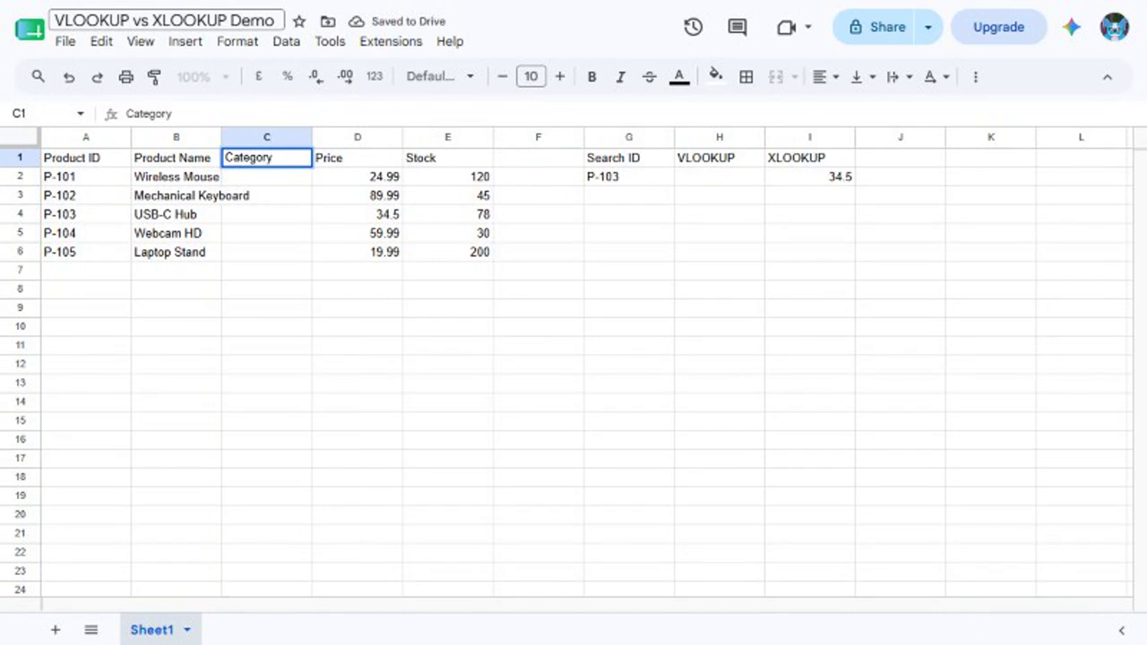
pyautogui.press('Return')
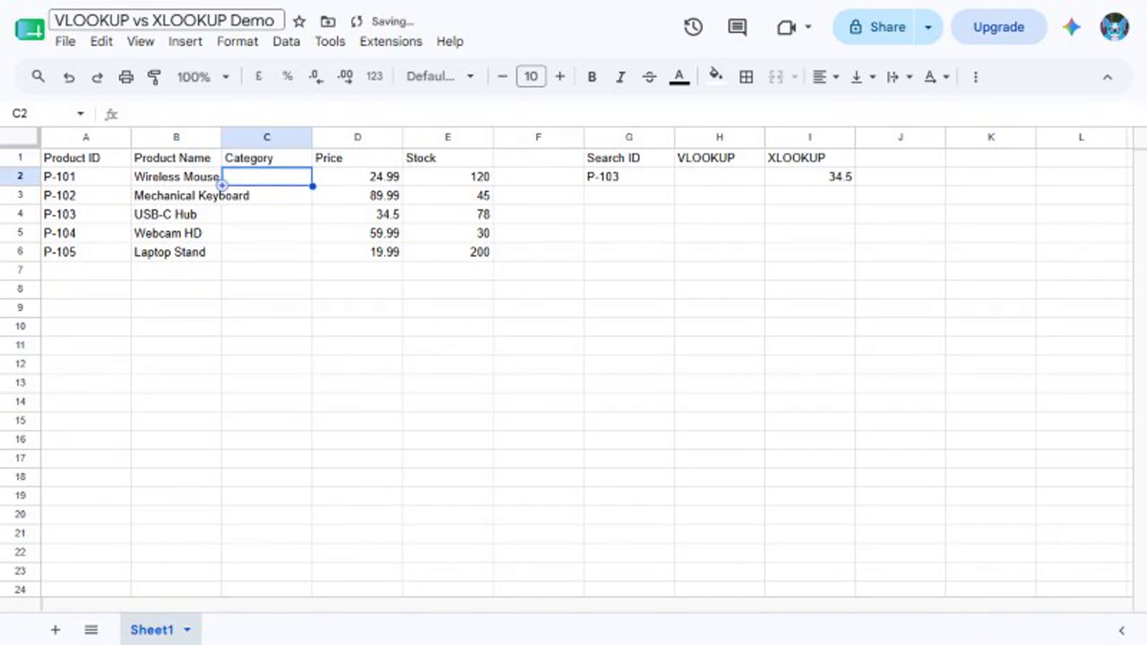
# Fill the Category column with Accessories for P-101 to P-103, Video for P-104 and Office for P-105
pyautogui.write('Accessories')
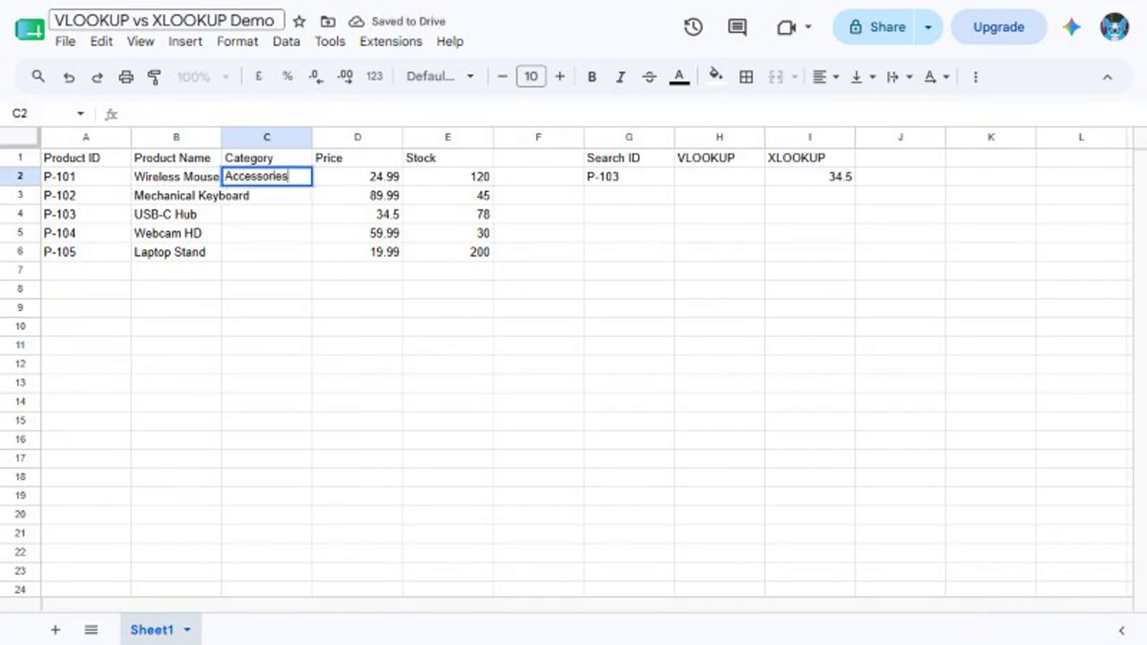
pyautogui.press('Return')
pyautogui.write('Accessories')
pyautogui.press('Return')
pyautogui.write('Accessories')
pyautogui.press('Return')
pyautogui.write('Video')
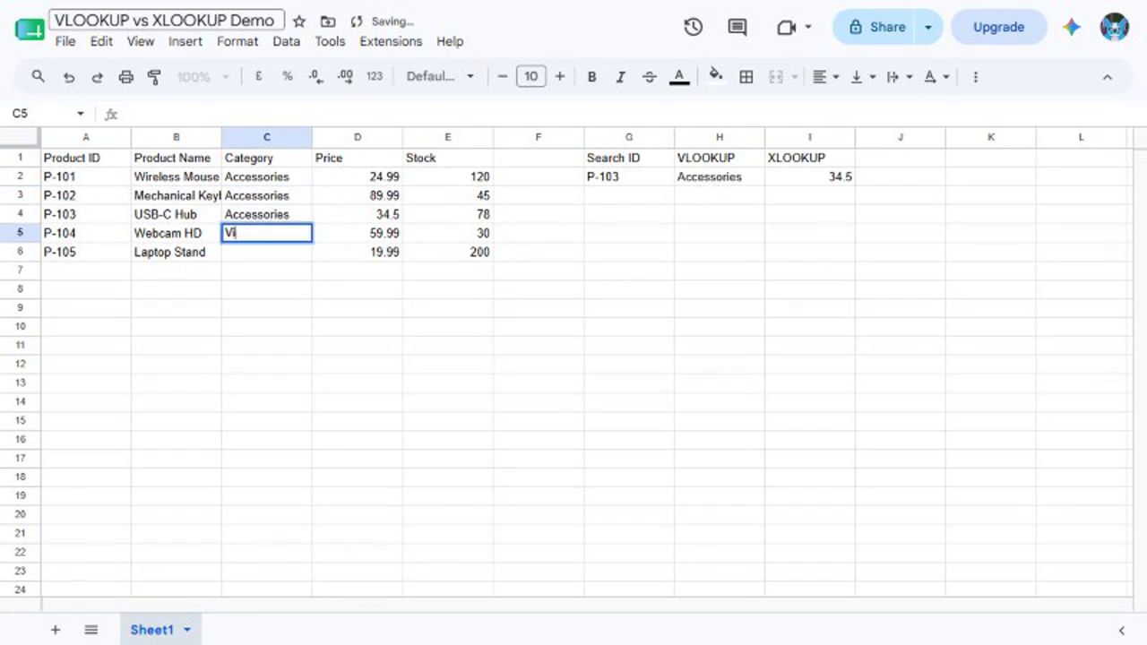
pyautogui.press('Return')
pyautogui.write('Office')
pyautogui.press('Return')
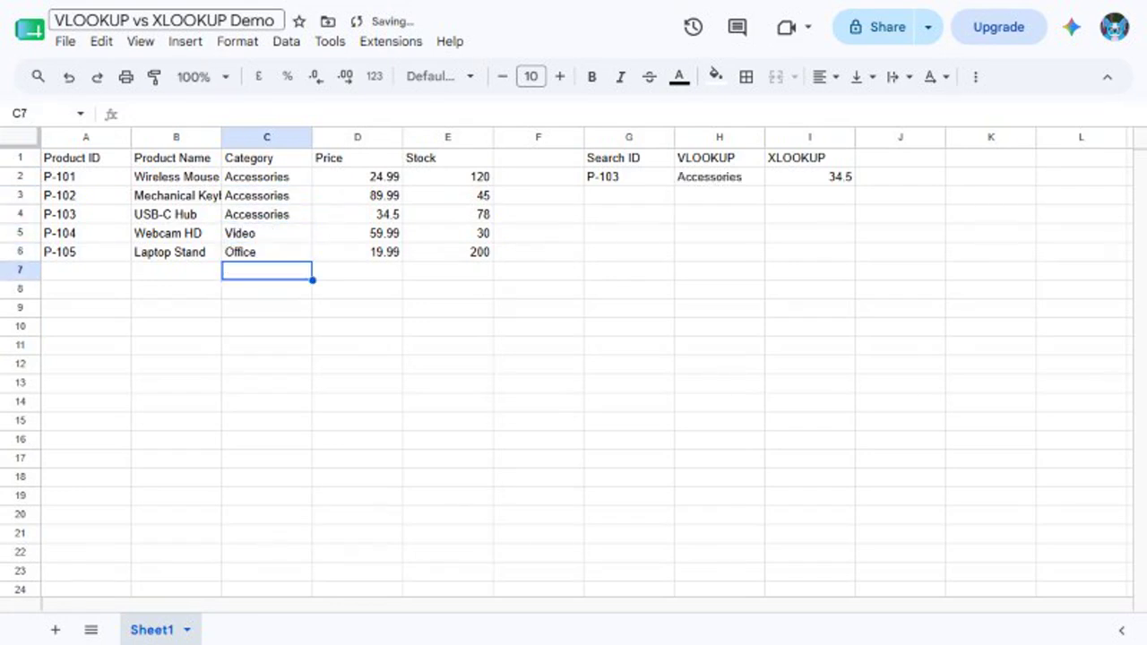
# Examine the VLOOKUP formula in H2 and the XLOOKUP formula in I2 after the column insertion
pyautogui.click(39, 114)
pyautogui.write('H2')
pyautogui.press('Return')
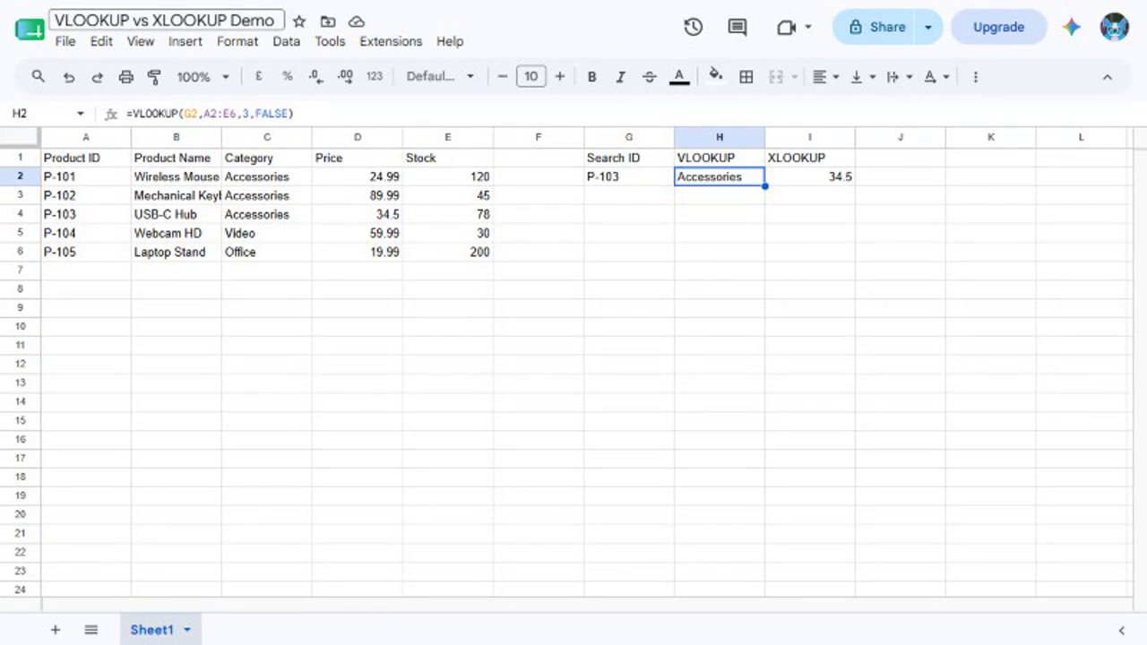
pyautogui.click(809, 177)
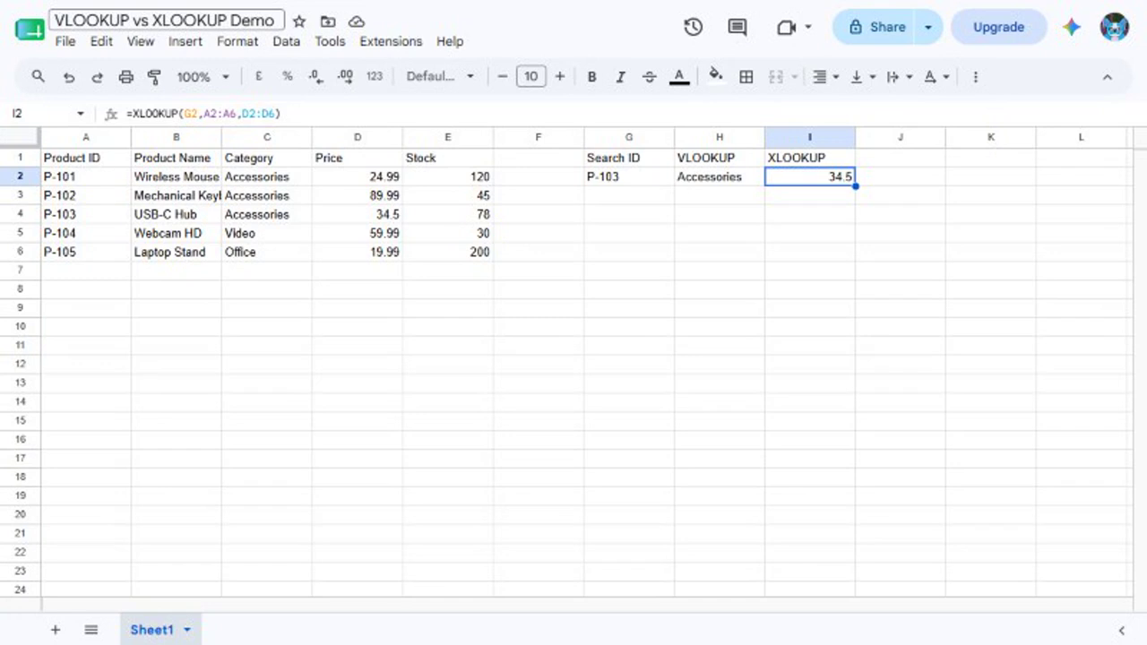
# Replace the formula in H2 with =VLOOKUP(G2,A2:E6,4,FALSE) and reselect the cell
pyautogui.click(719, 177)
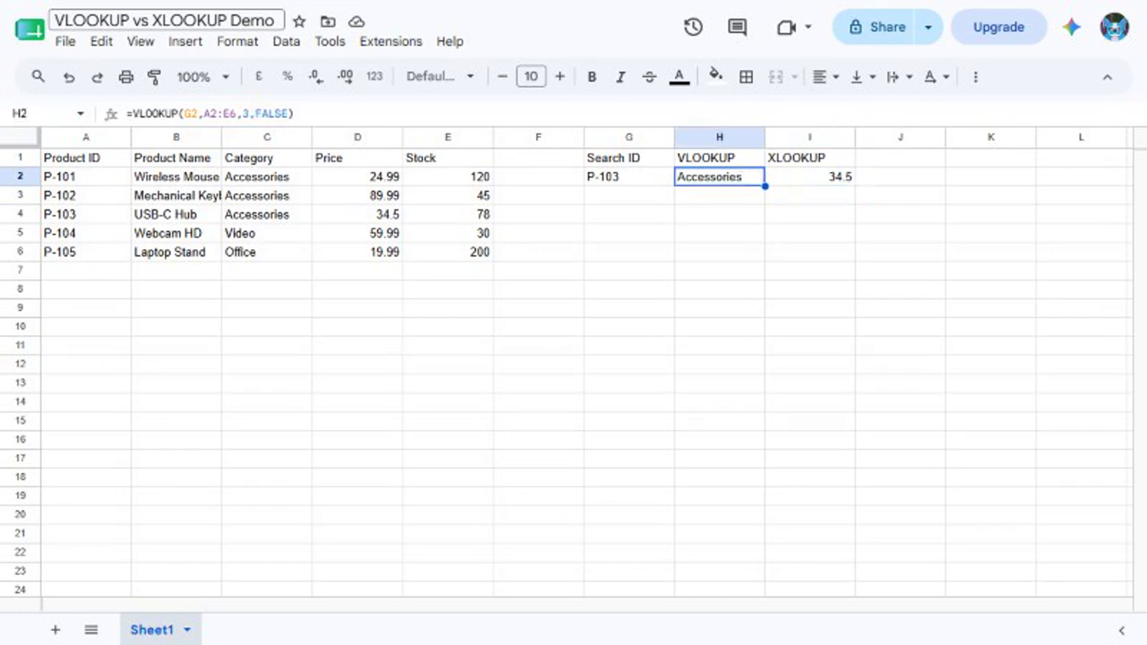
pyautogui.write('=VLOOKUP(G2,A2:E6,4')
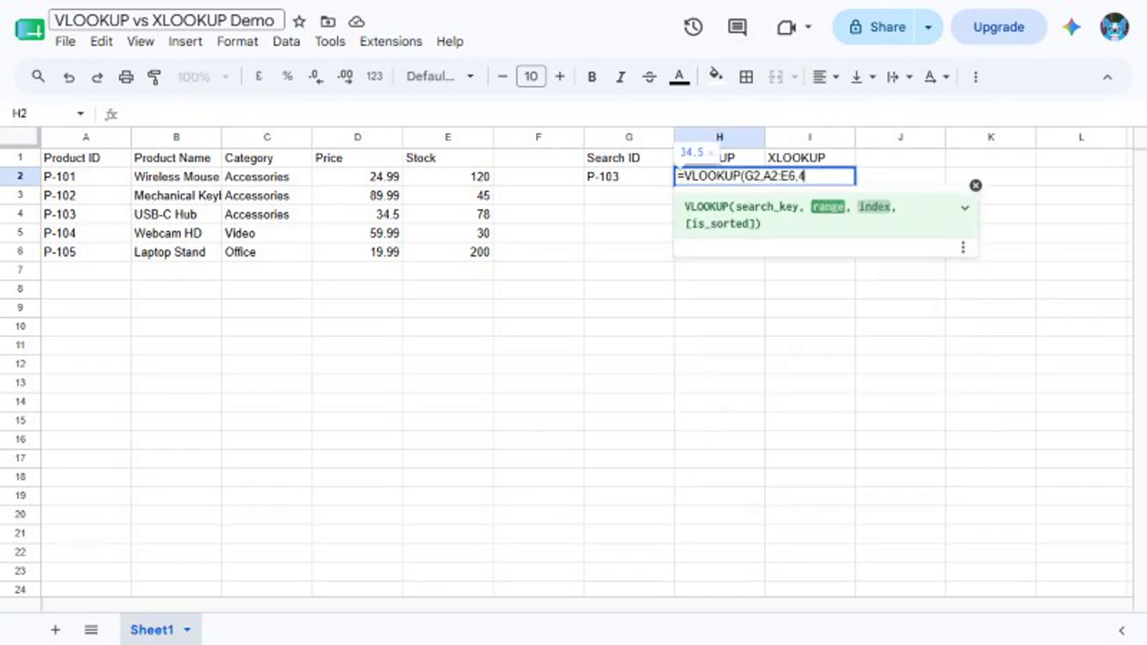
pyautogui.write(',FALSE)')
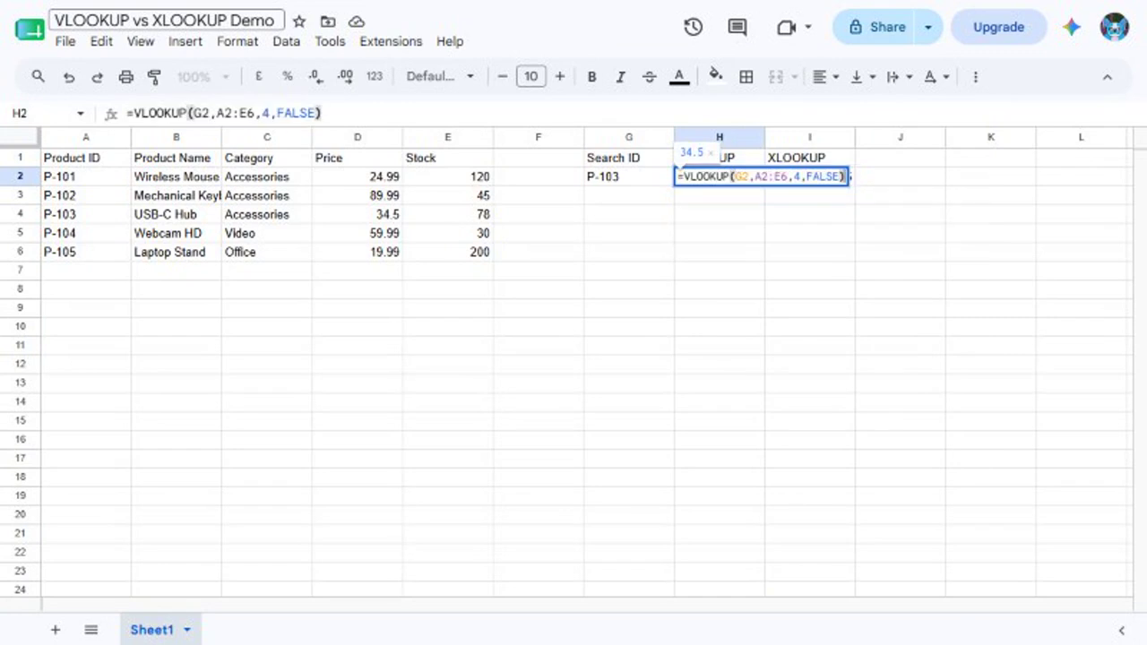
pyautogui.press('Return')
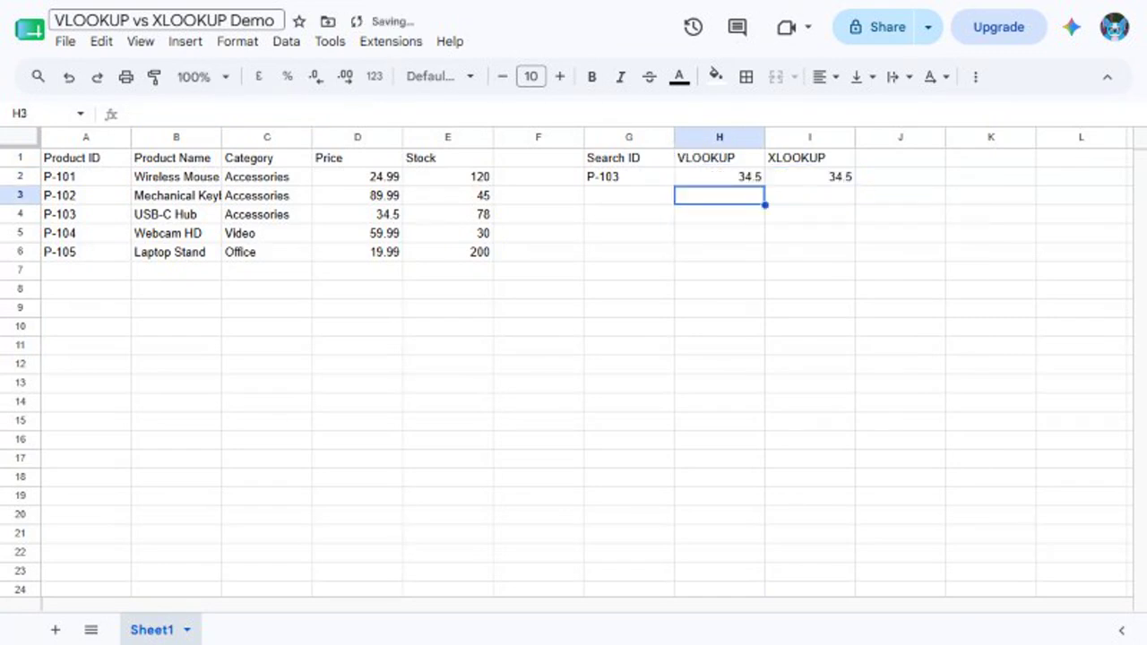
pyautogui.click(719, 176)
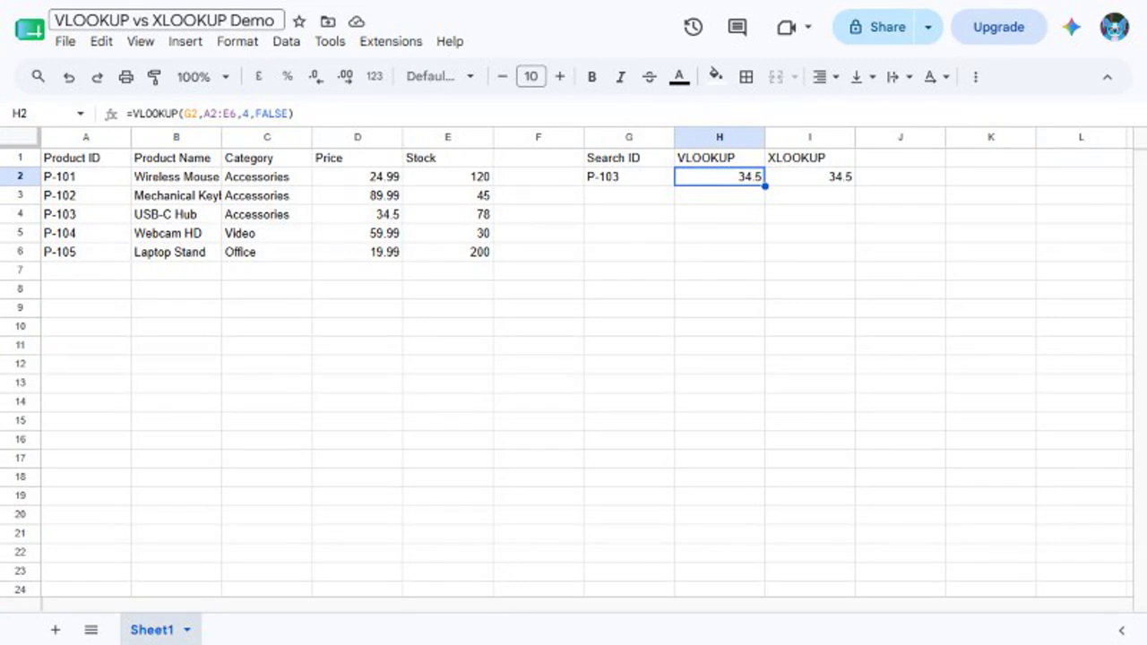
# Add the heading Search Price in G4 and enter 59.99 below it in G5
pyautogui.click(629, 214)
pyautogui.write('Search Price')
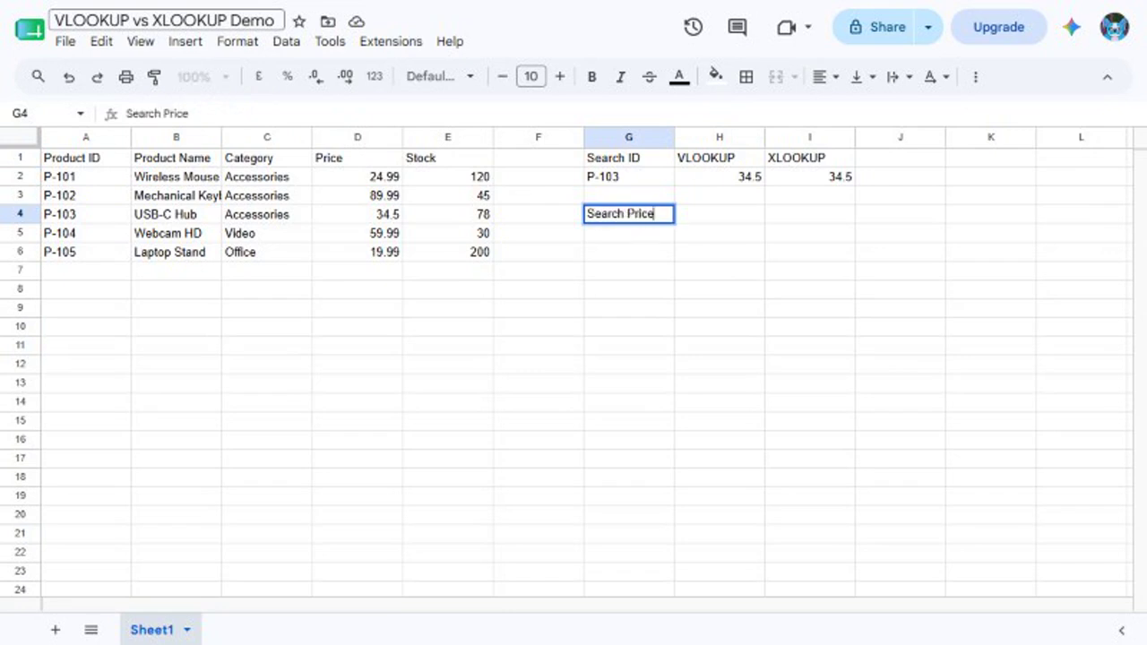
pyautogui.press('Return')
pyautogui.click(40, 114)
pyautogui.write('G5')
pyautogui.press('Return')
pyautogui.write('59.99')
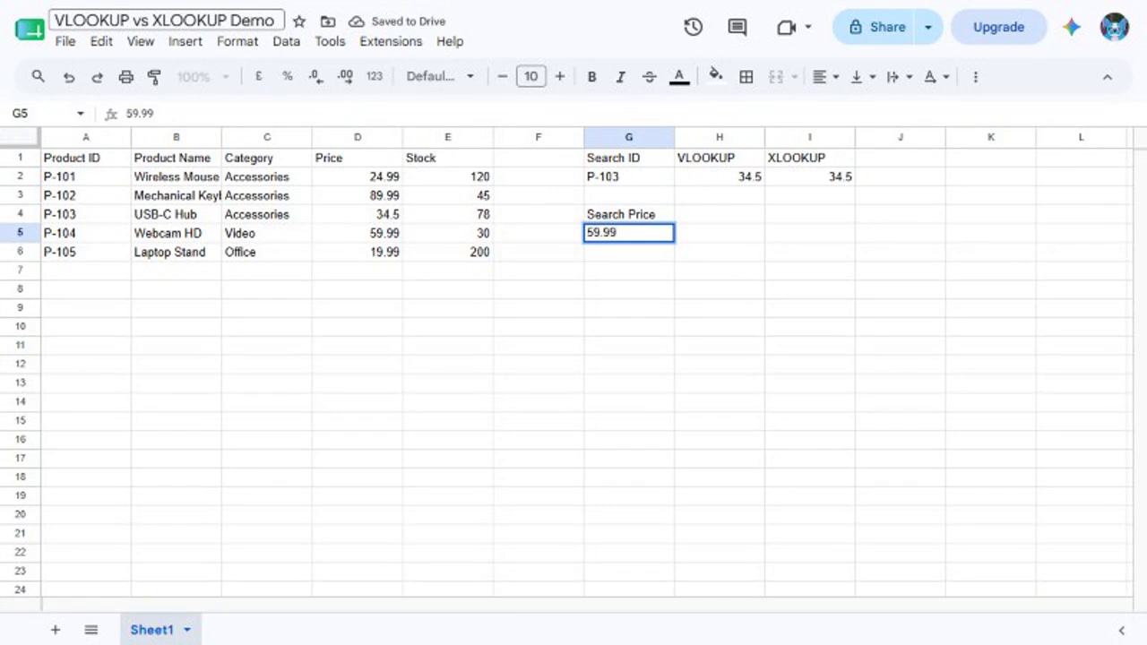
pyautogui.press('Return')
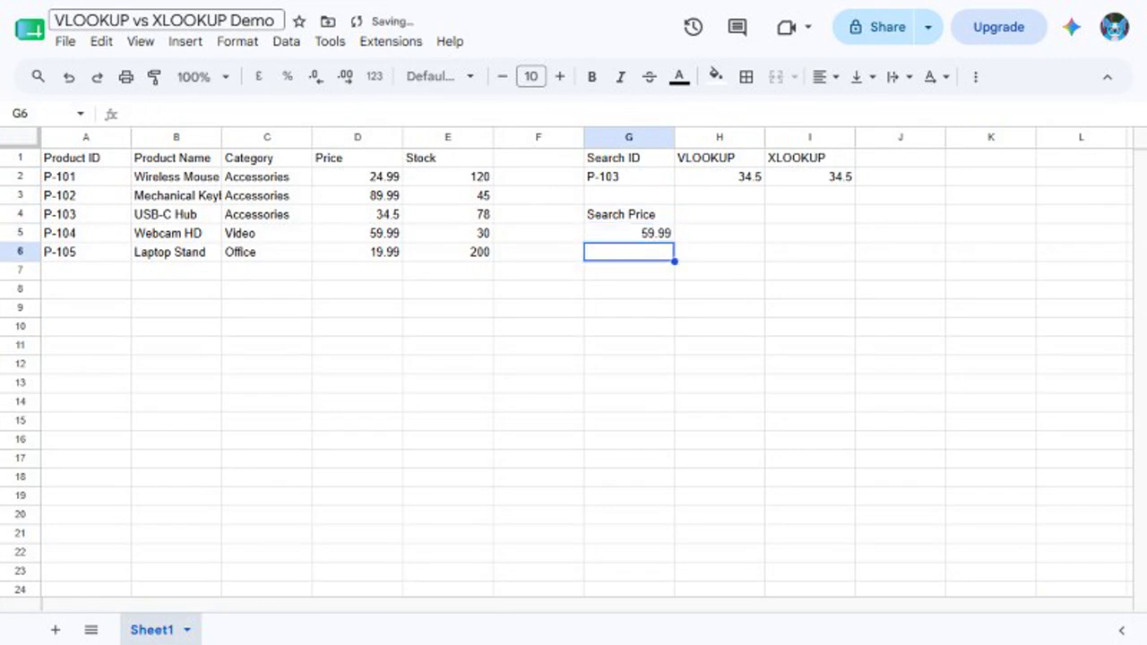
# Add the heading Returned ID in H4, beside the Search Price heading
pyautogui.click(40, 114)
pyautogui.write('H4')
pyautogui.press('Return')
pyautogui.write('Ret')
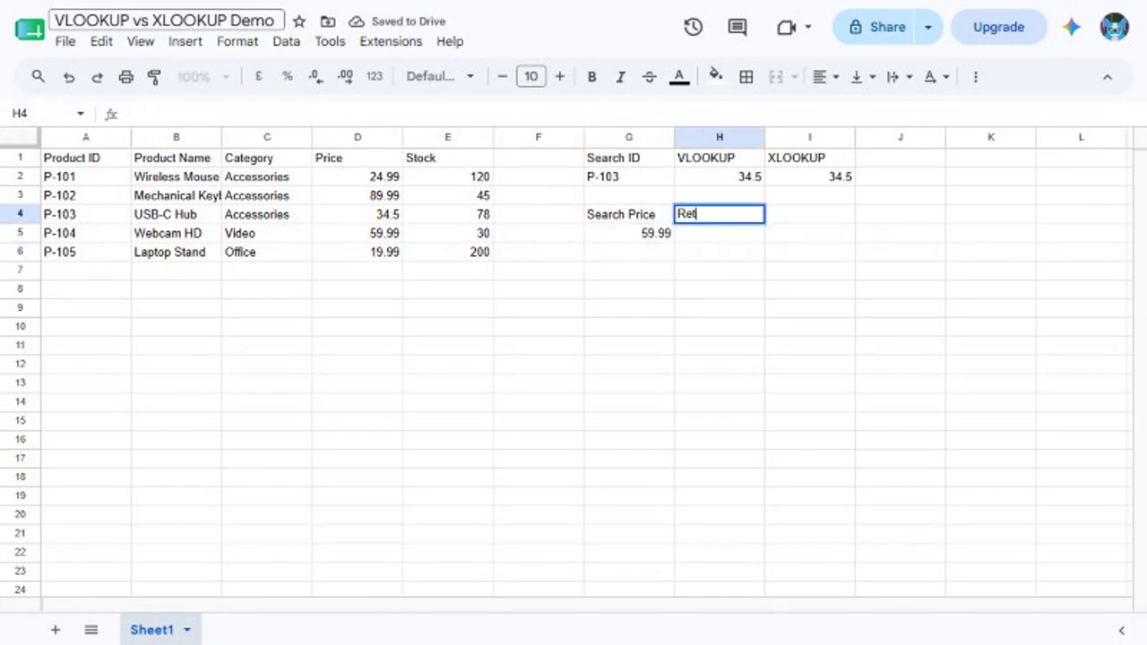
pyautogui.write('urned ID')
pyautogui.press('Return')
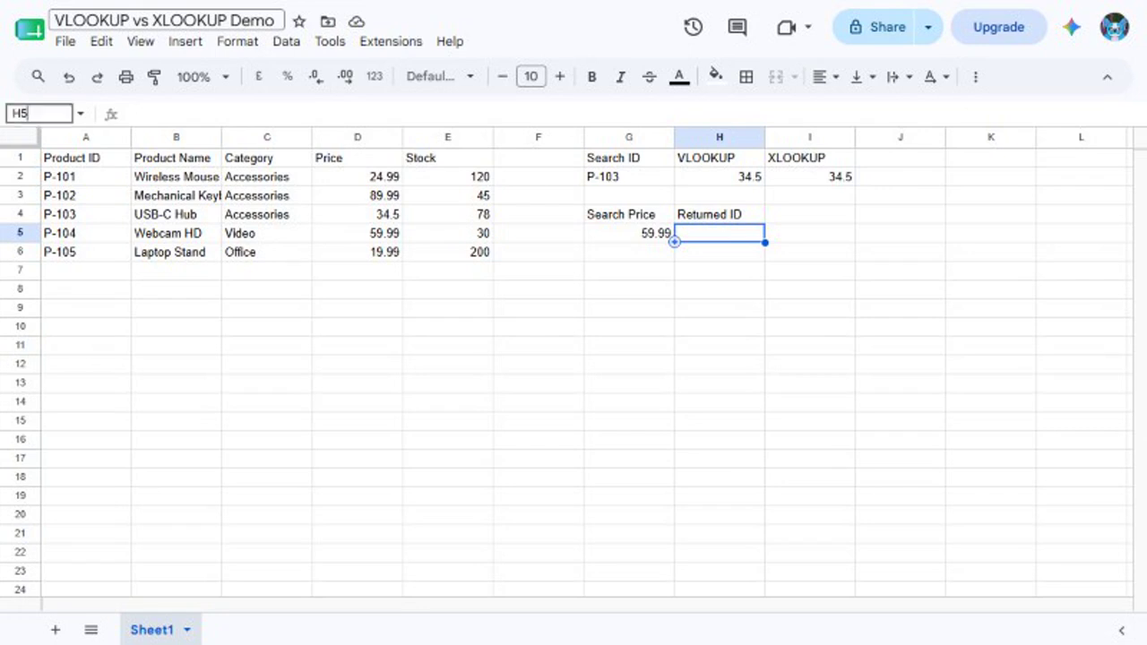
# Enter =XLOOKUP(G5,D2:D6,A2:A6) in H5 to look up the product ID by price, and reselect the cell
pyautogui.write('=XLOOKUP(G5,D2:D6,A2:A6)')
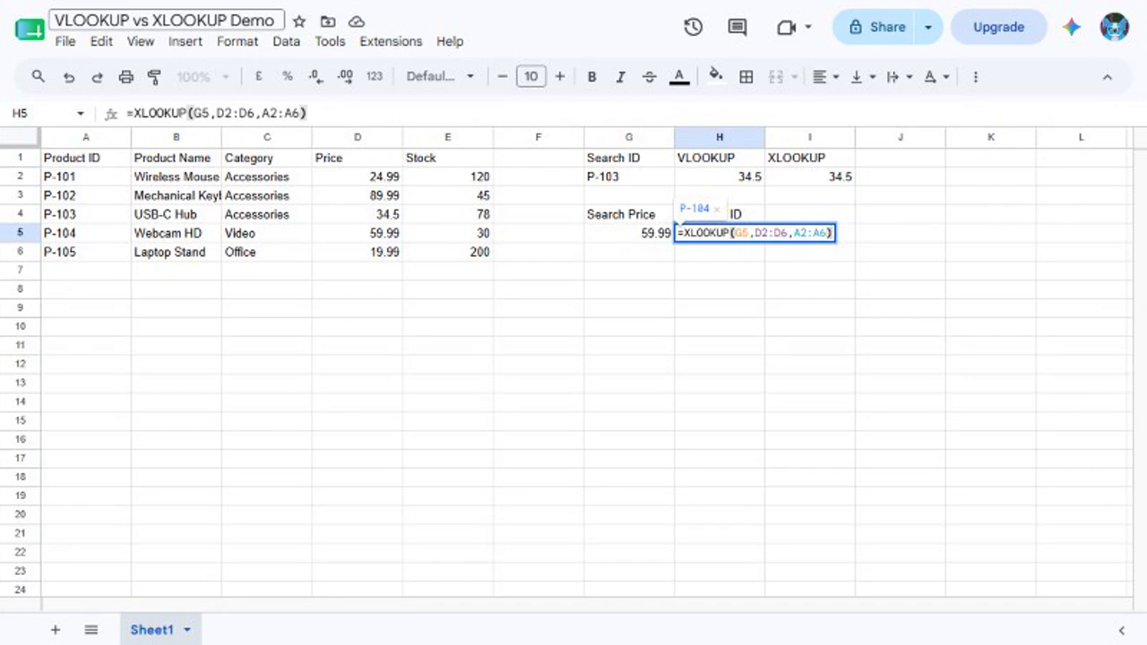
pyautogui.press('Return')
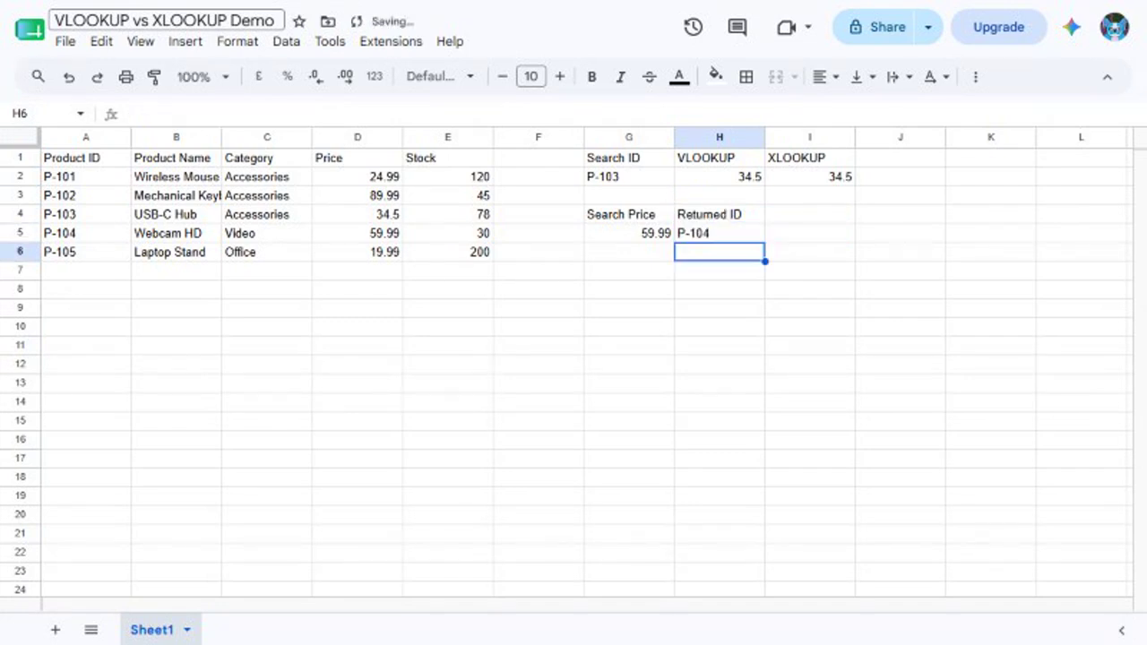
pyautogui.click(720, 233)
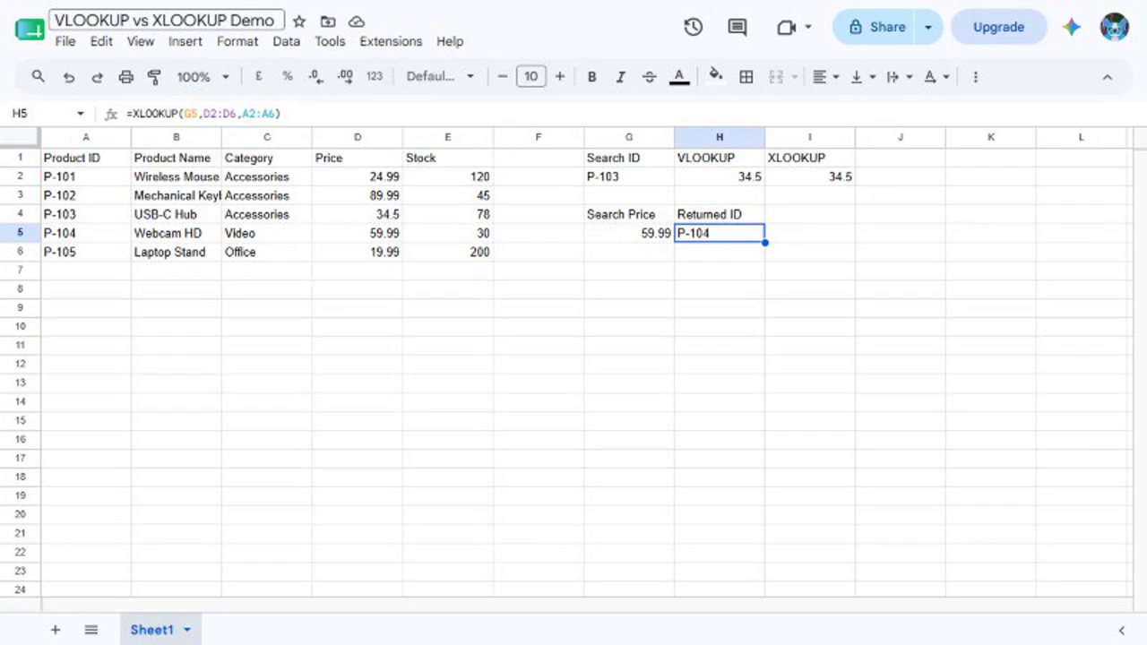
# Enter the headings Missing ID, VLOOKUP error and XLOOKUP fallback in G7:I7, and put P-999 in G8
pyautogui.click(629, 271)
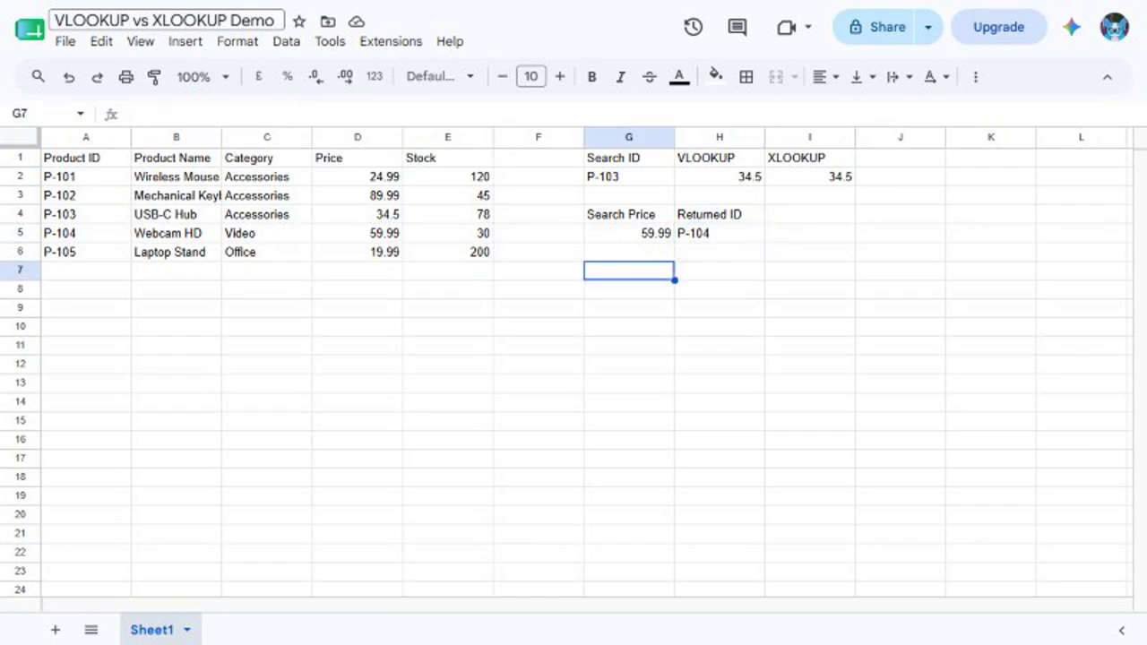
pyautogui.write('Missing ID')
pyautogui.press('Tab')
pyautogui.write('VLOOKUP error')
pyautogui.press('Tab')
pyautogui.write('XLOOKUP fallback')
pyautogui.press('Return')
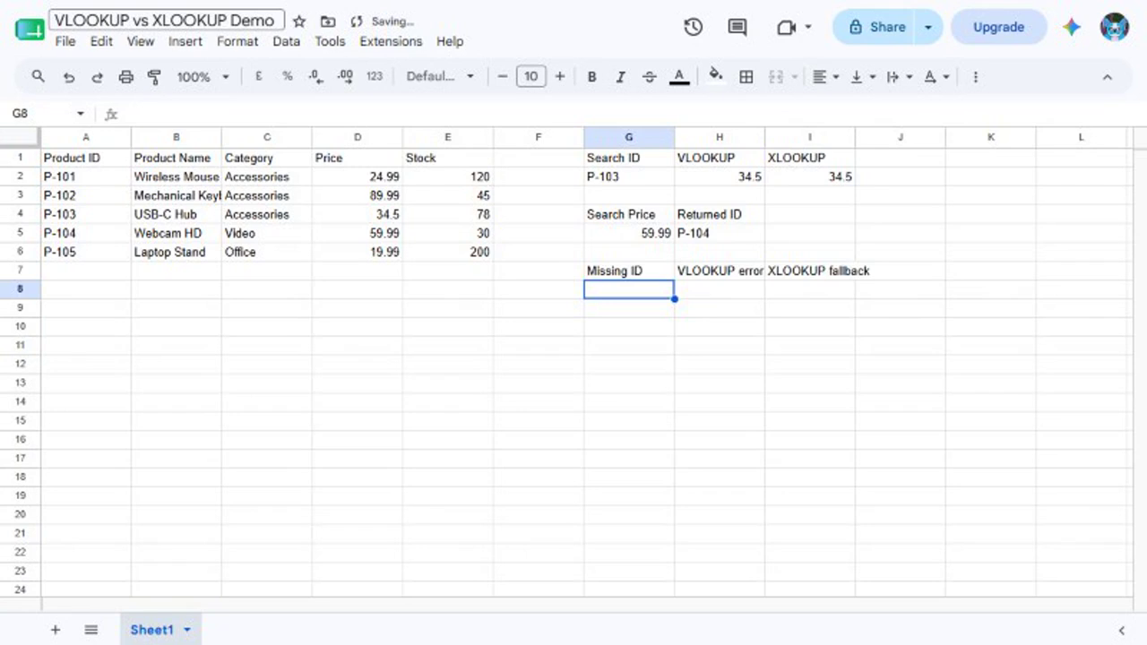
pyautogui.write('P-999')
pyautogui.press('Return')
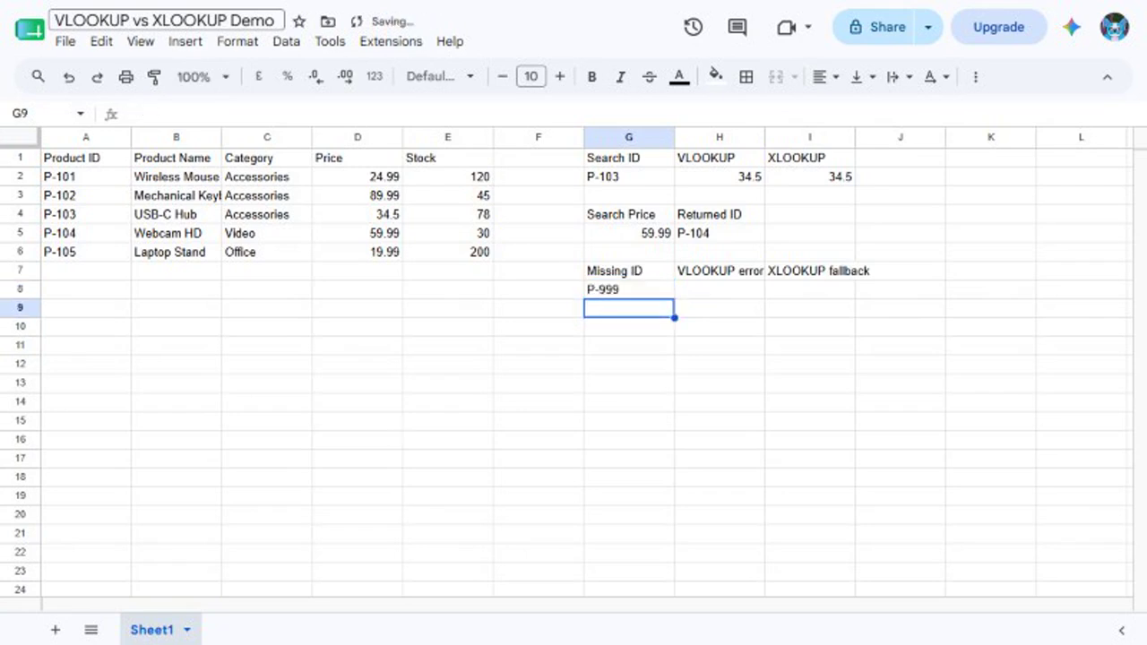
# Enter =IFERROR(VLOOKUP(G8,A2:E6,4,FALSE),"Not Found") in H8
pyautogui.hotkey('ctrl', 'j')
pyautogui.write('H8')
pyautogui.press('Return')
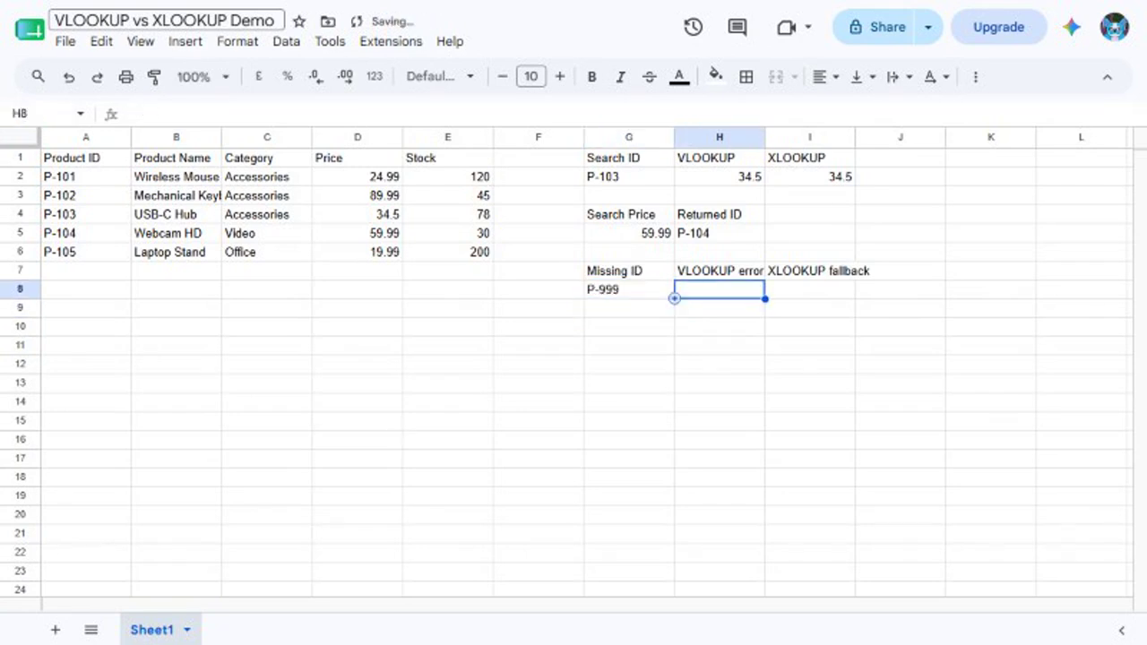
pyautogui.write('=IFERROR(VLOOKUP(G8,A')
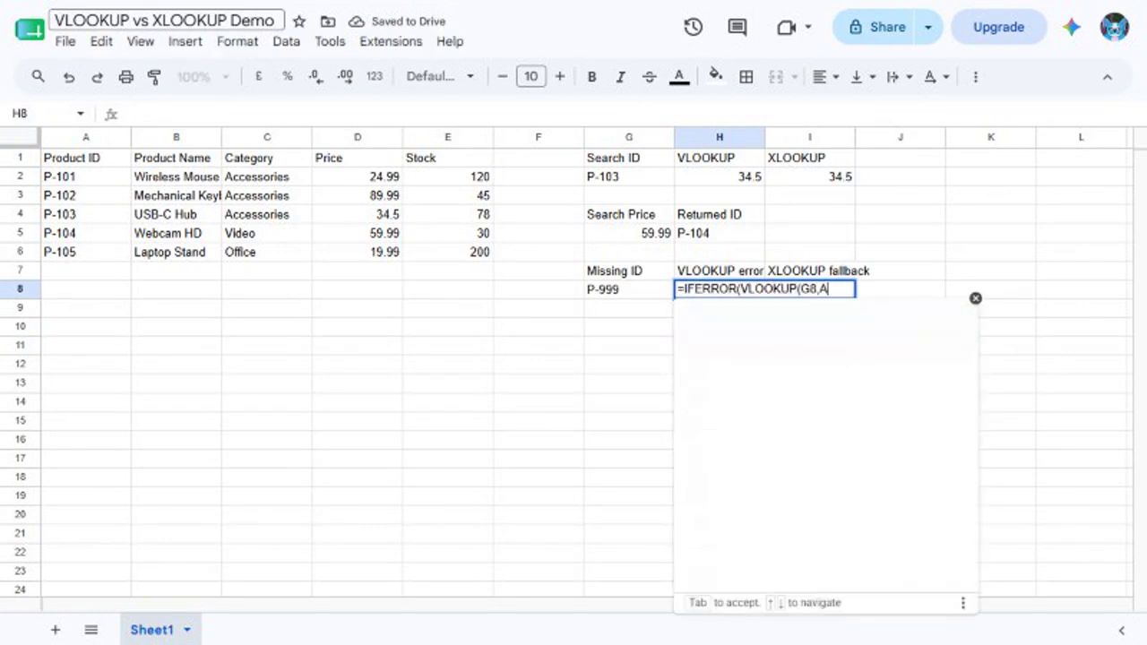
pyautogui.write('2:E6,4,FALSE),"Not Found")')
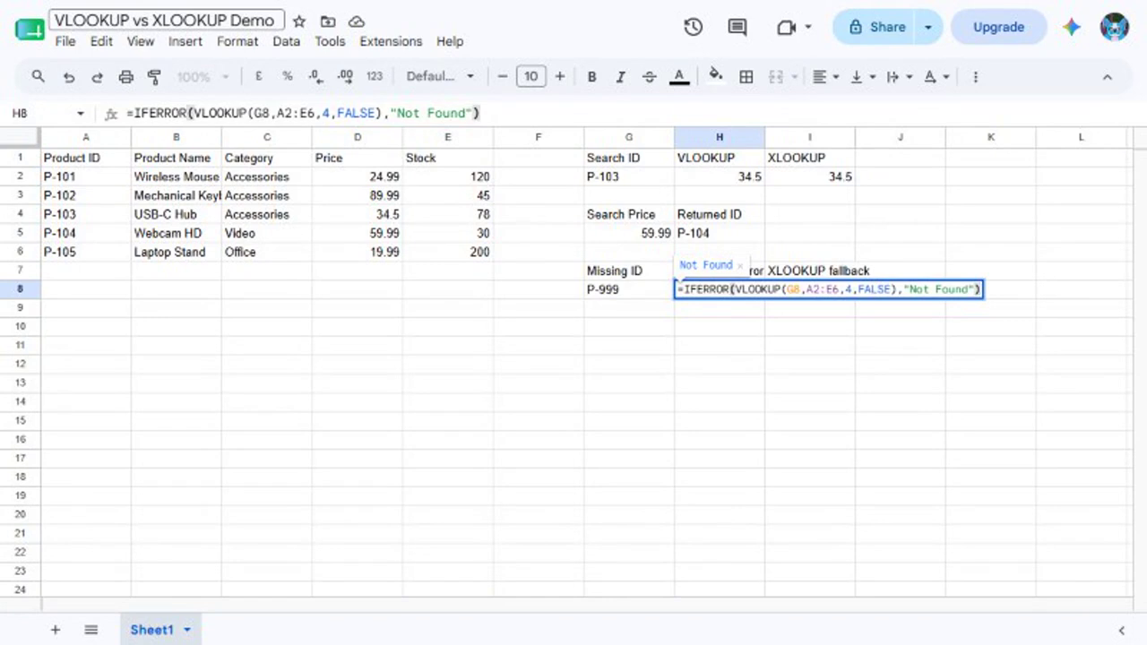
pyautogui.press('Return')
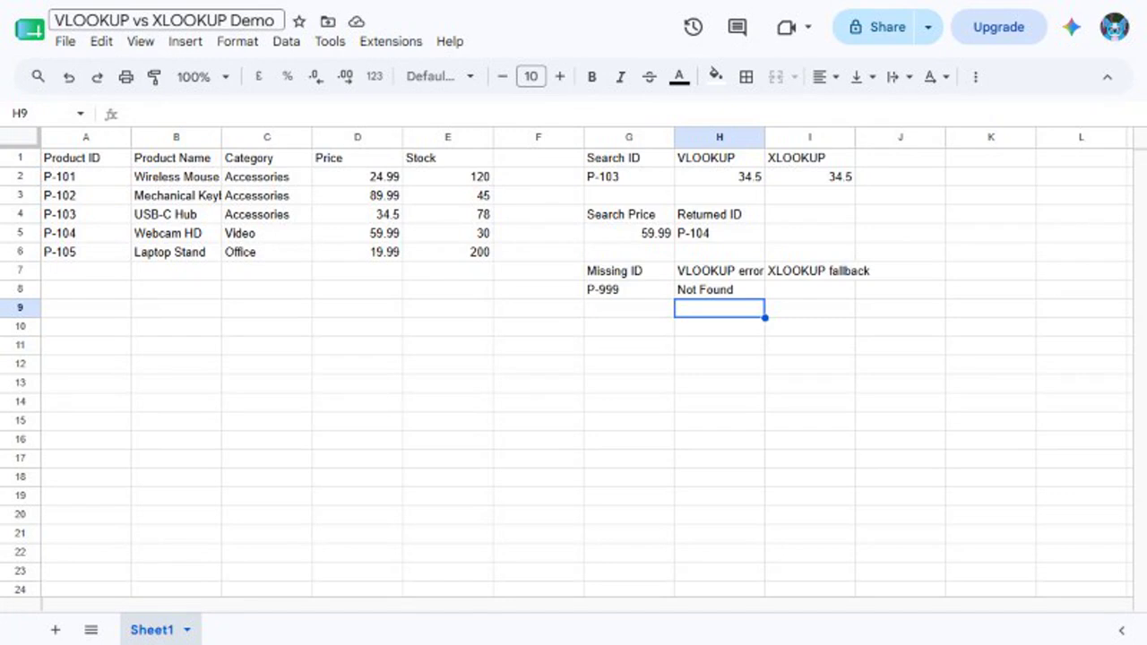
# Enter =XLOOKUP(G8,A2:A6,D2:D6,"Not Found") in I8
pyautogui.click(767, 296)
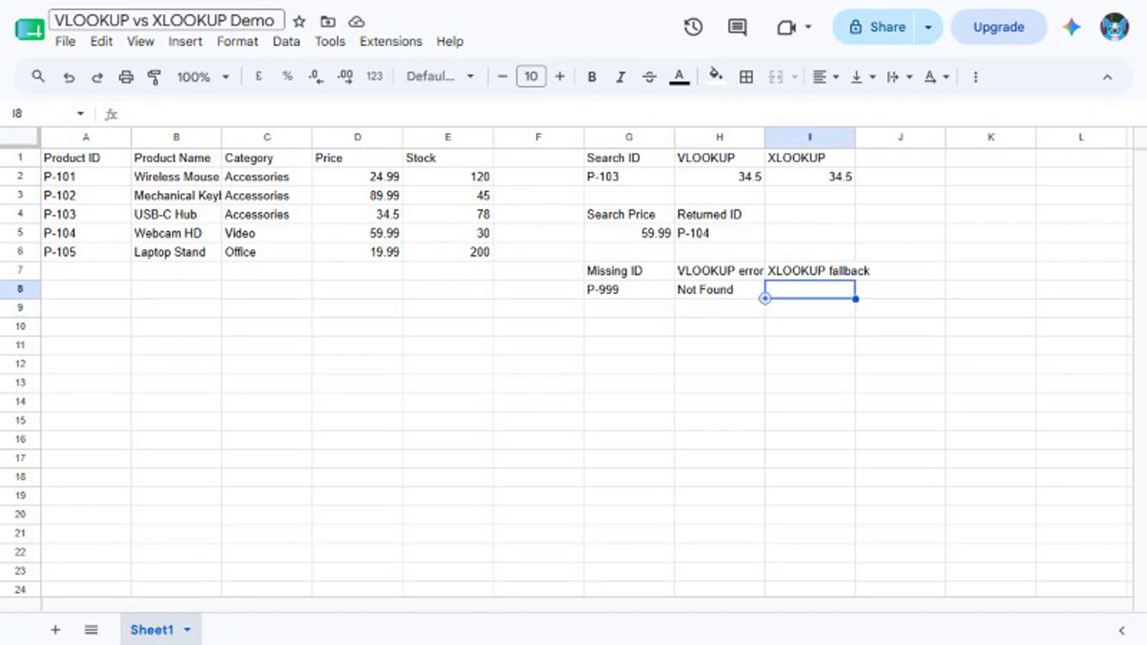
pyautogui.write('=XLOOKUP(G8,A2:A6,D2')
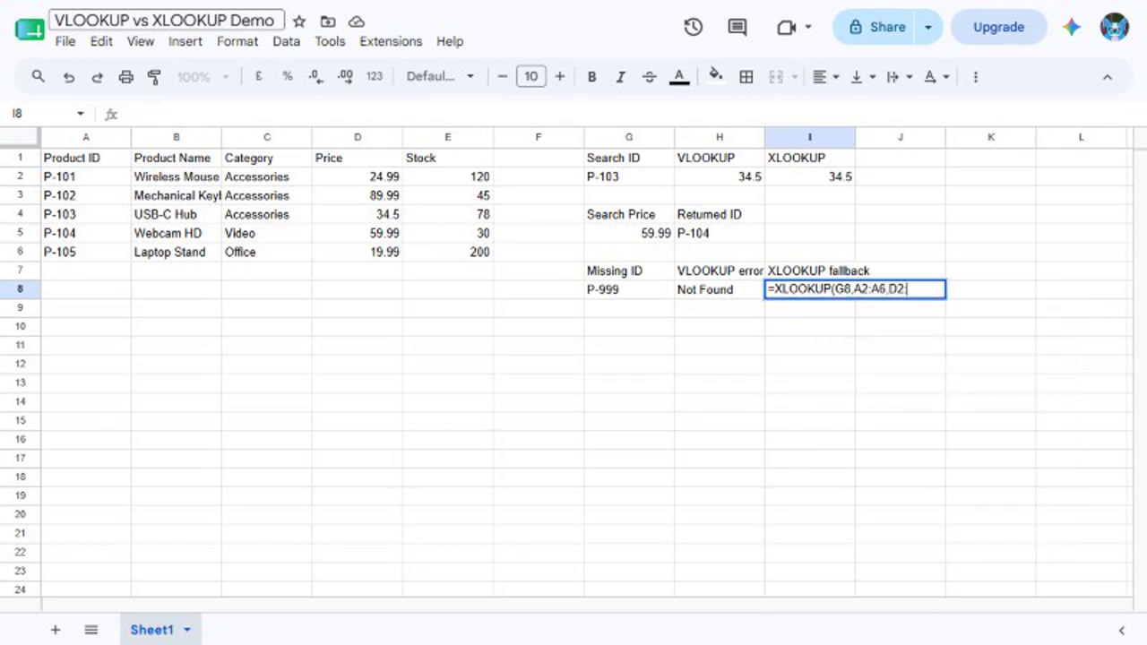
pyautogui.write(':D6,"Not Found")')
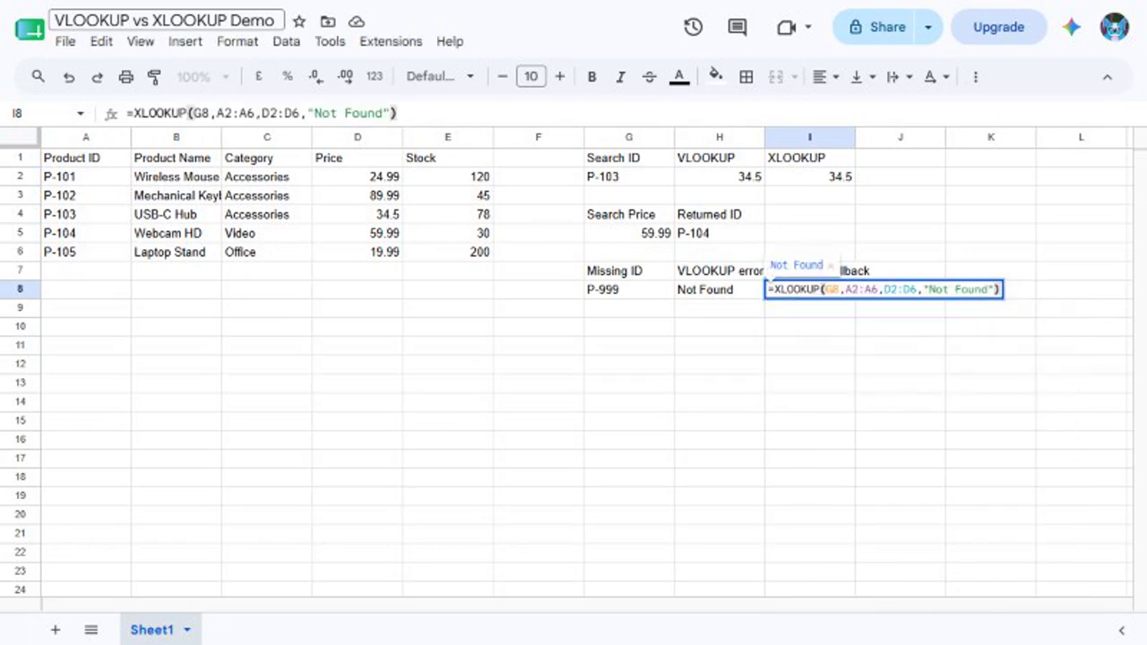
pyautogui.press('Return')
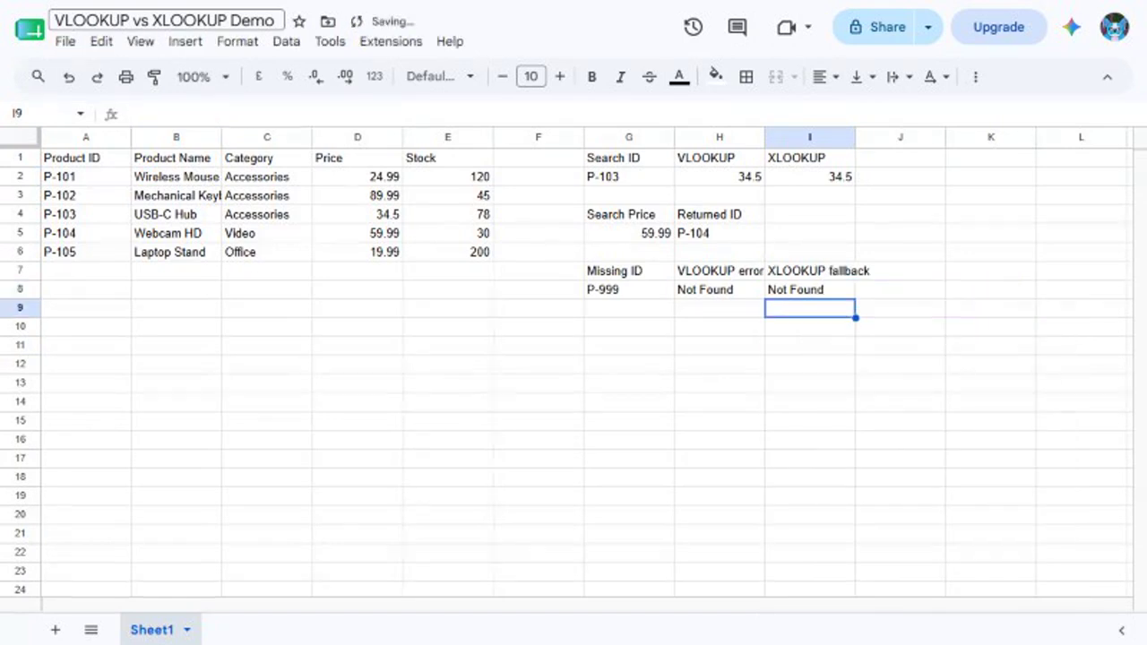
# Review the lookup comparisons by selecting H8:I8, H1:I2, C1:I2, G4:H5, G7:I8 and finally the whole data range A1:I8
pyautogui.moveTo(720, 289); pyautogui.dragTo(810, 290)
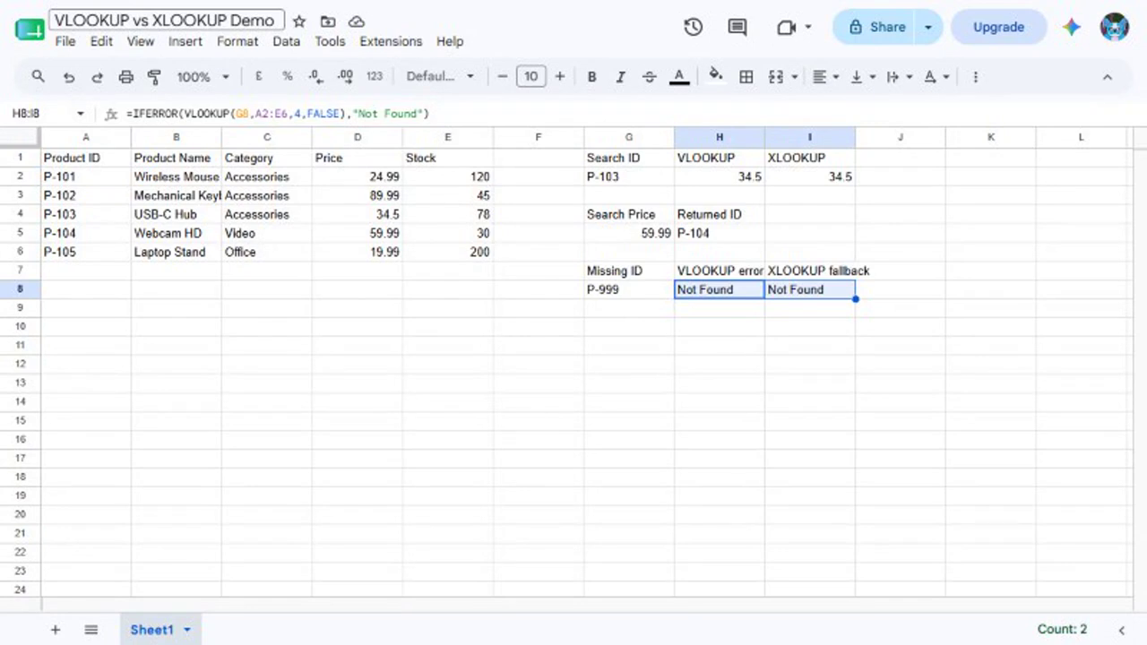
pyautogui.click(39, 114)
pyautogui.write('H1:I2')
pyautogui.press('Return')
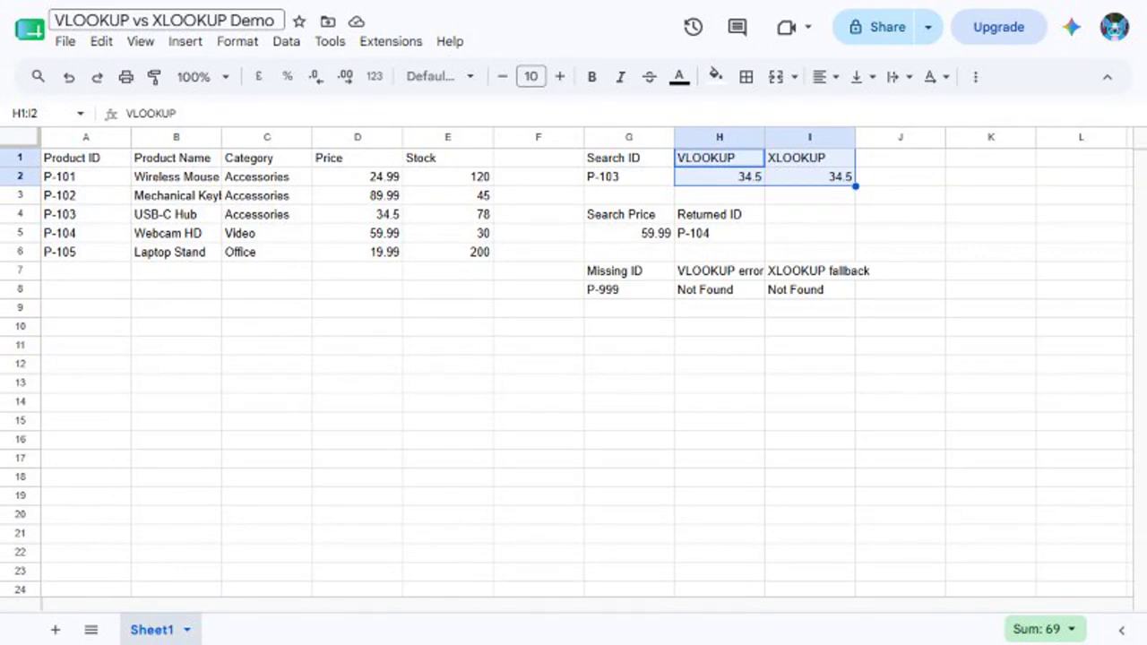
pyautogui.moveTo(267, 158); pyautogui.dragTo(809, 176)
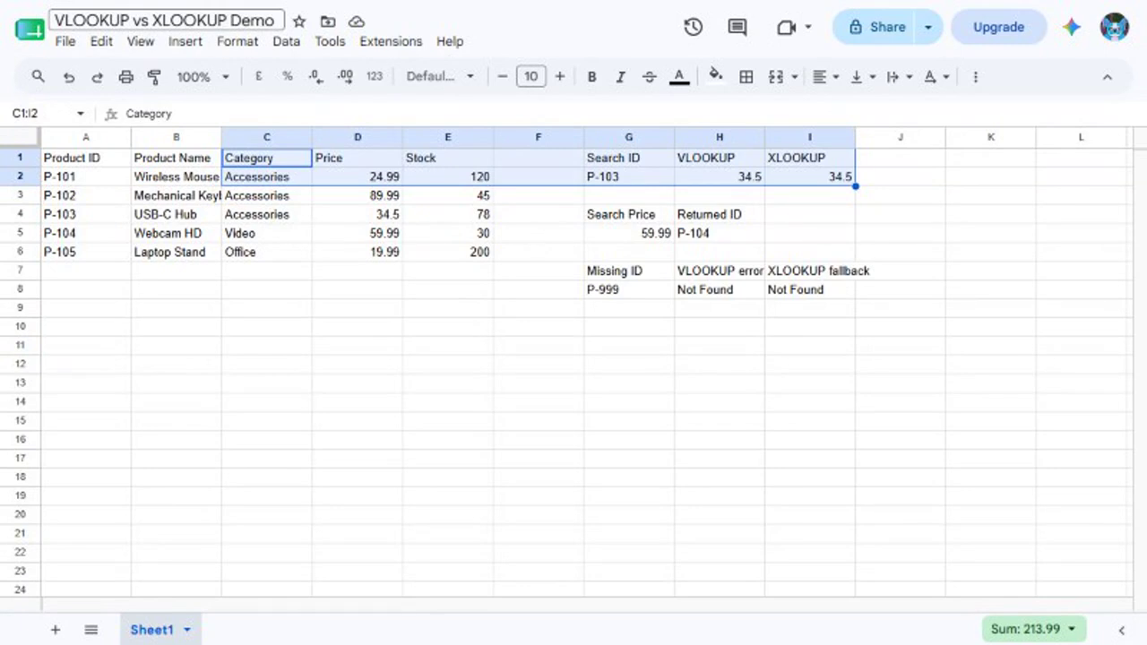
pyautogui.moveTo(629, 215); pyautogui.dragTo(720, 233)
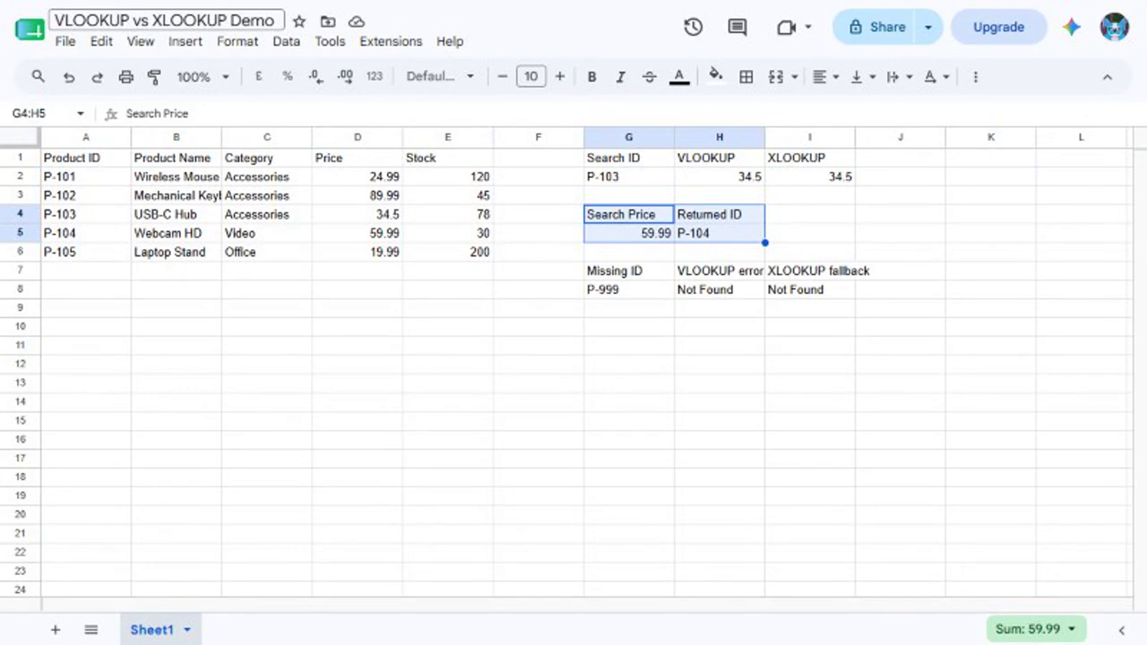
pyautogui.moveTo(629, 270); pyautogui.dragTo(810, 291)
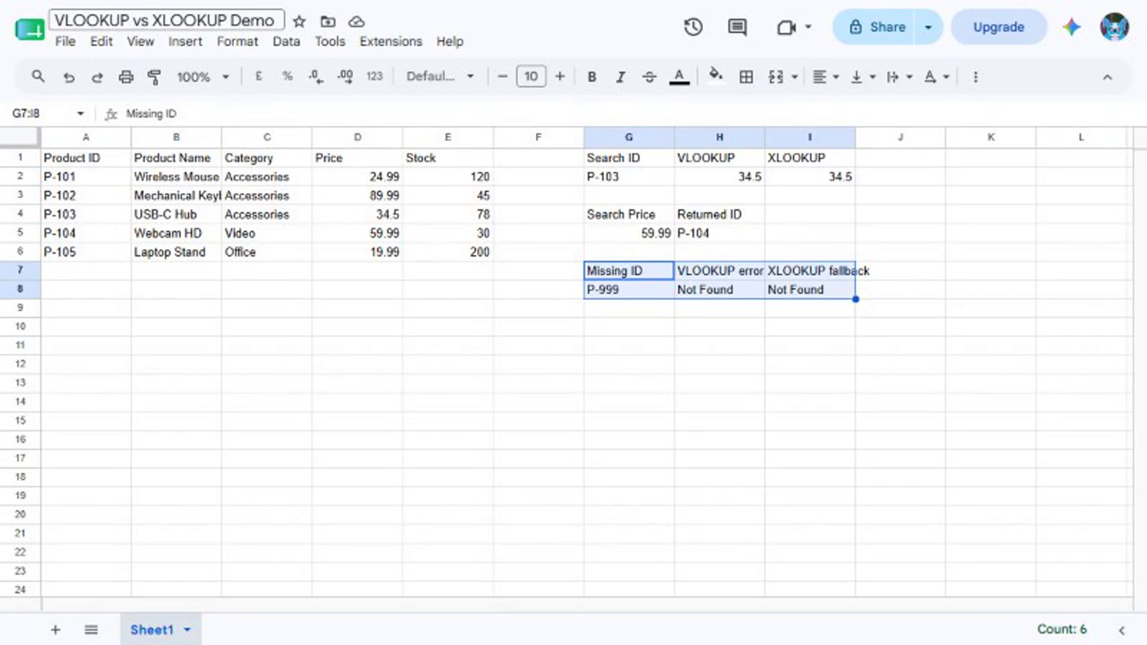
pyautogui.hotkey('ctrl', 'a')
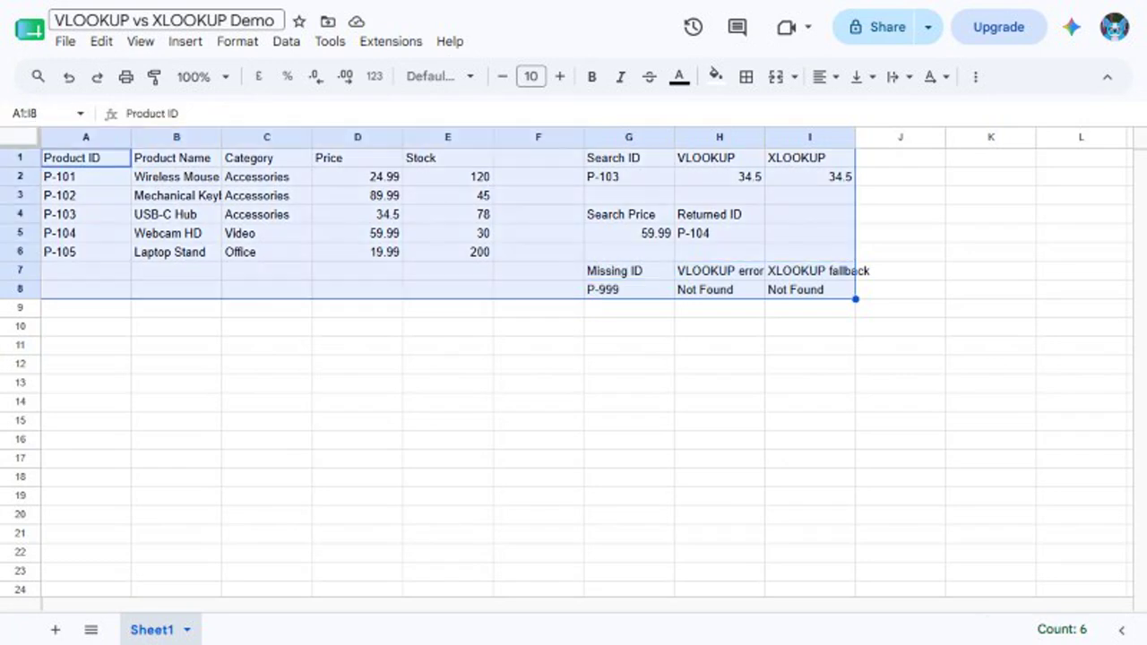